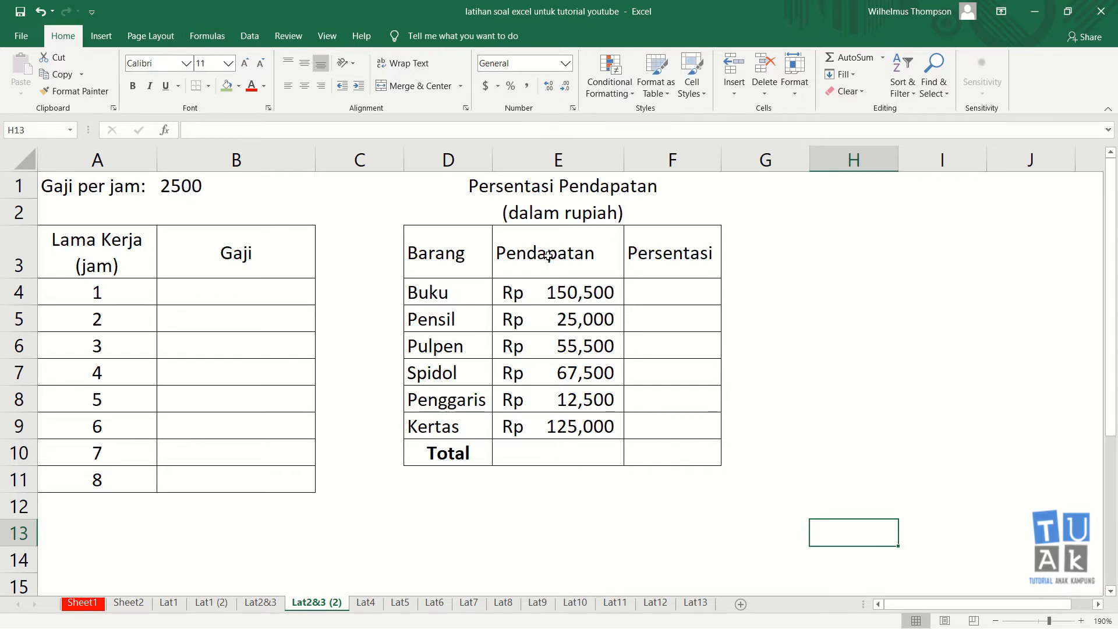
Examine the hourly wage in B1, the working hours in A4:A11 and the empty Gaji cells of the wage table
click(268, 540)
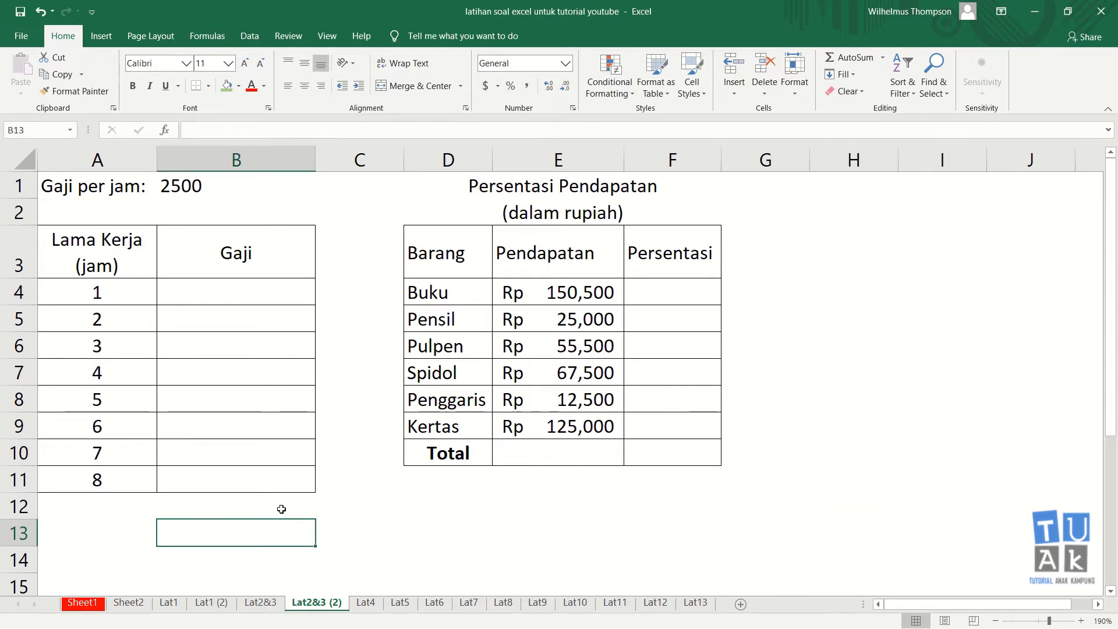
click(229, 294)
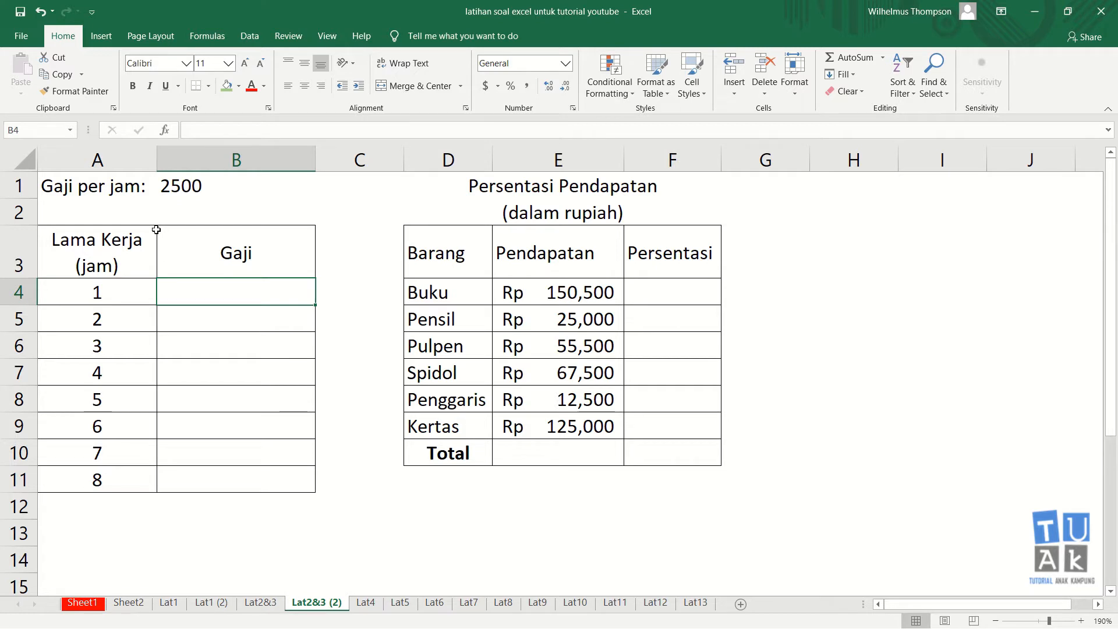
click(118, 291)
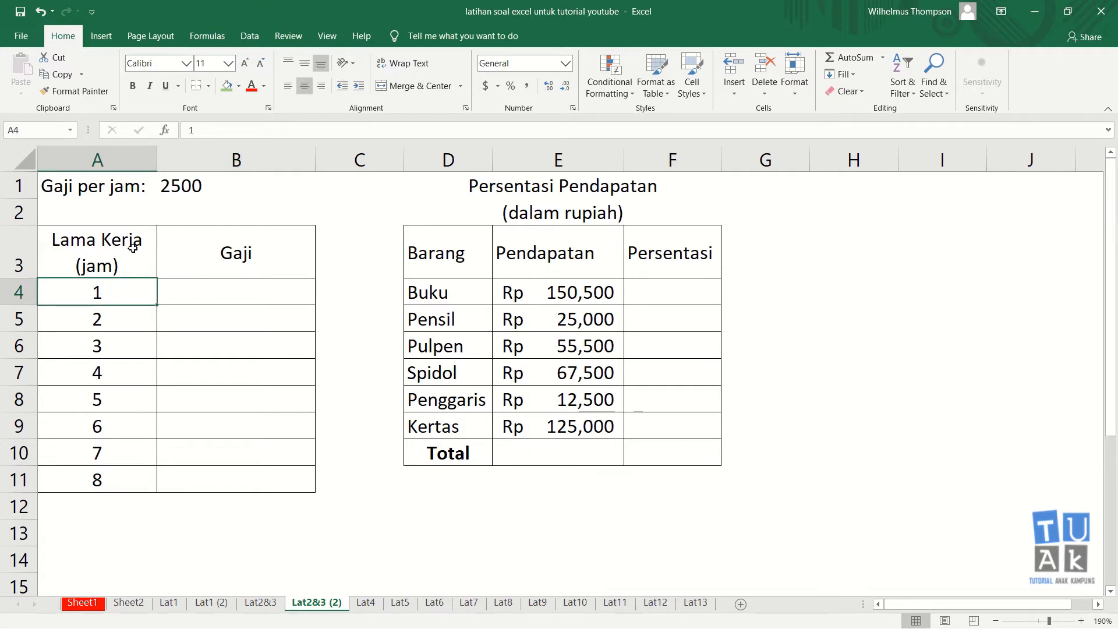
click(124, 486)
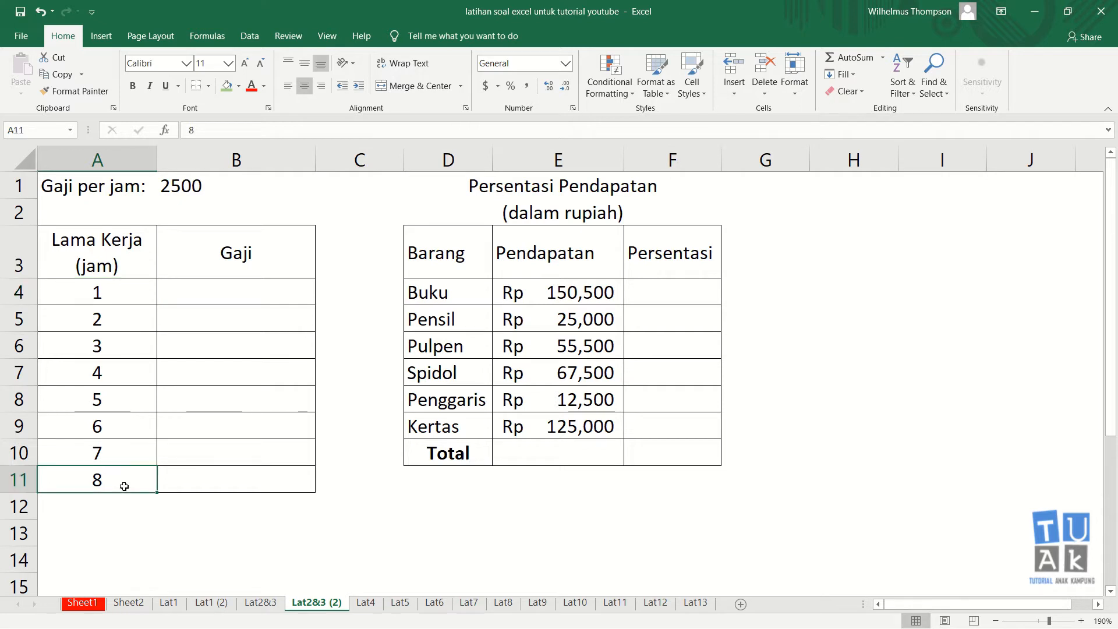
click(222, 487)
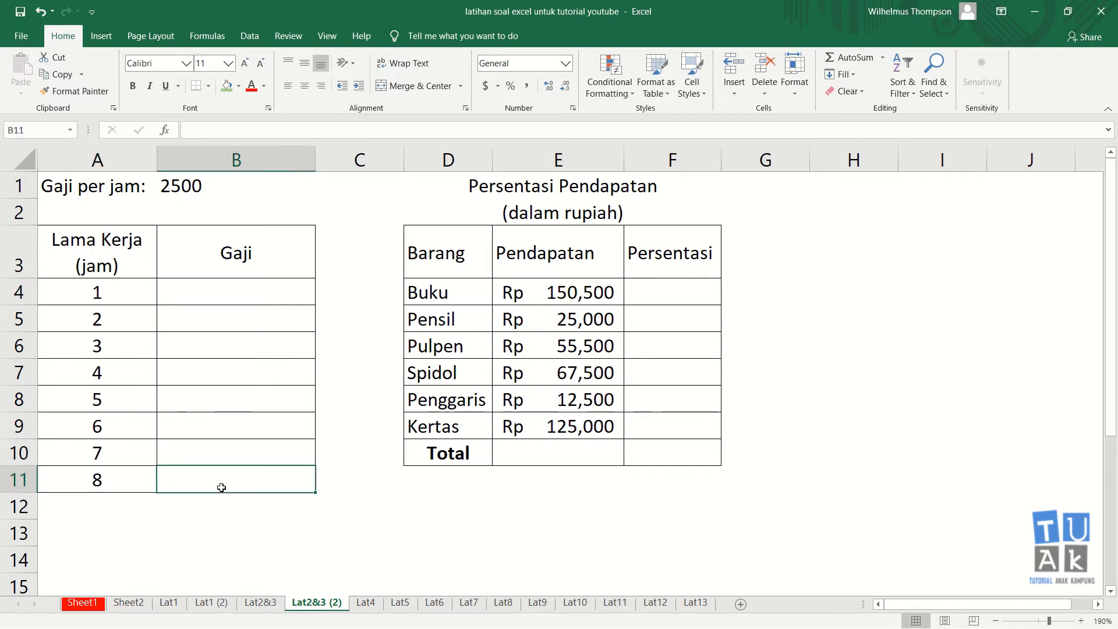
click(219, 508)
click(219, 532)
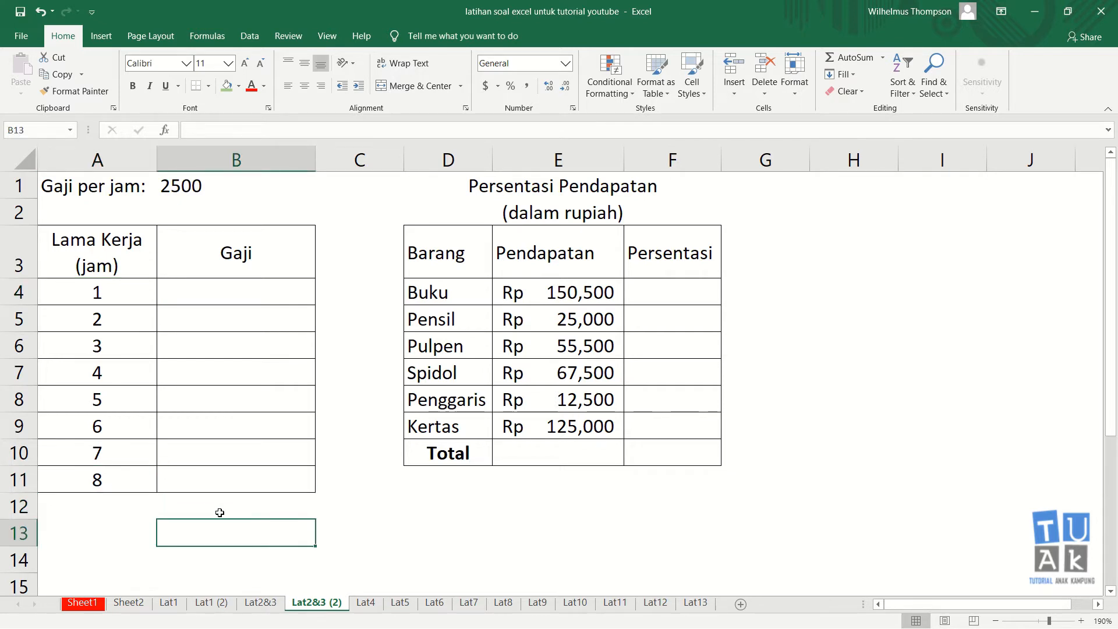
click(77, 182)
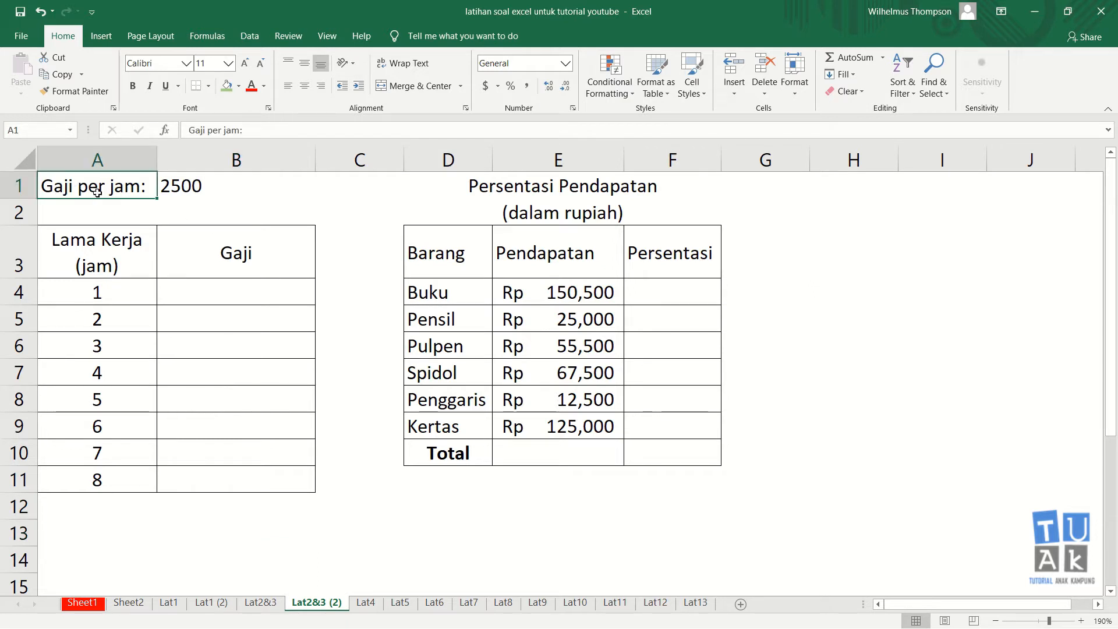
click(199, 194)
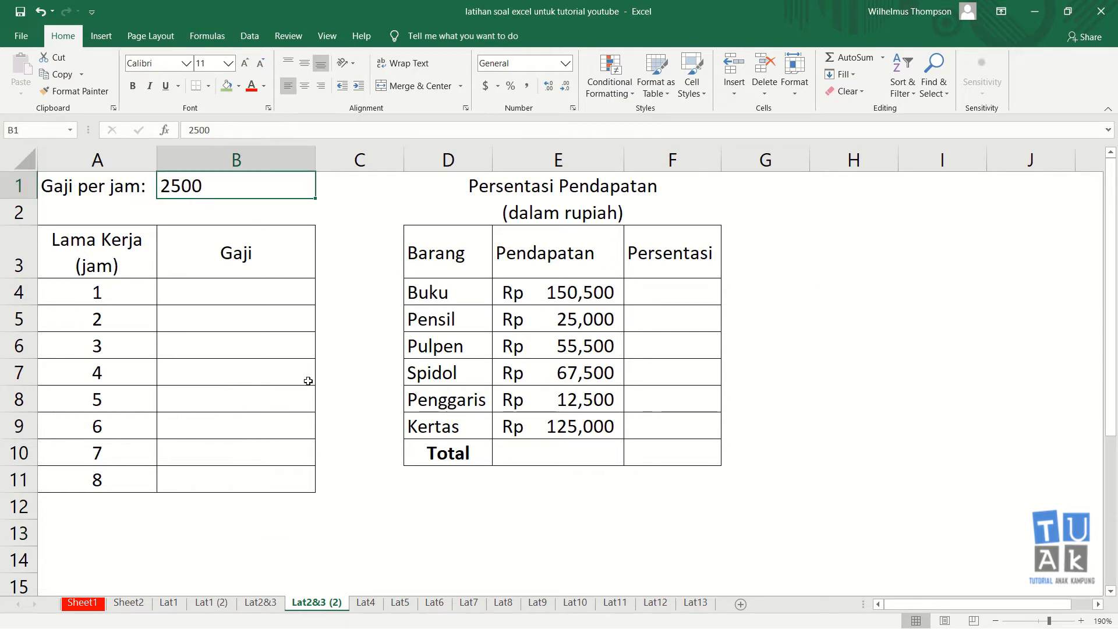
click(302, 524)
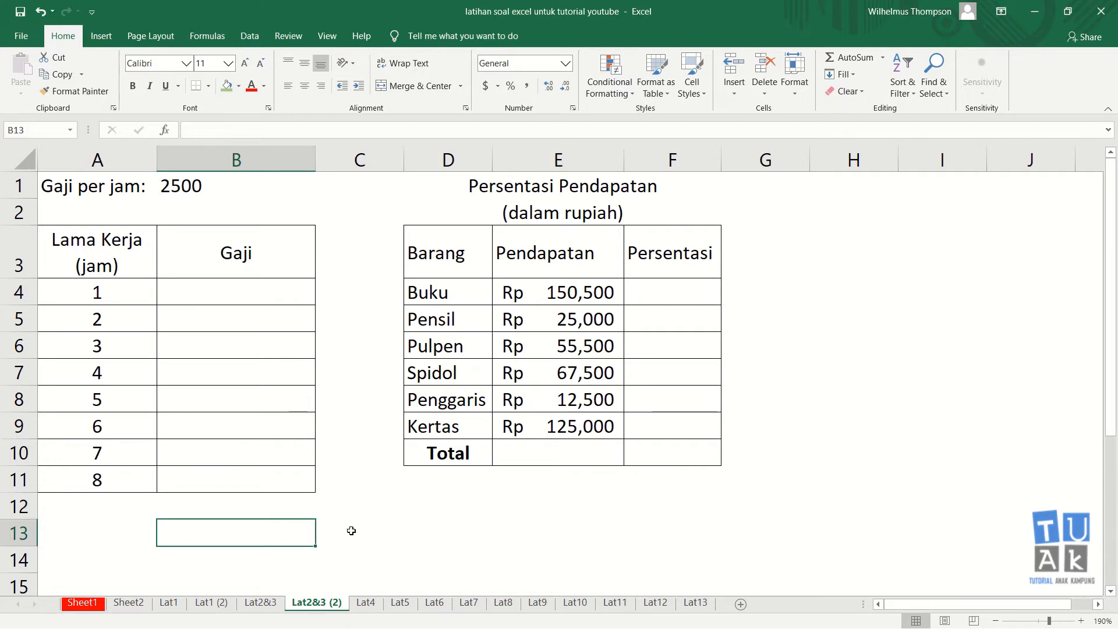
Enter the formula =$B$1*A4 in B4, with an absolute reference to the hourly wage, to calculate the first Gaji value
click(255, 294)
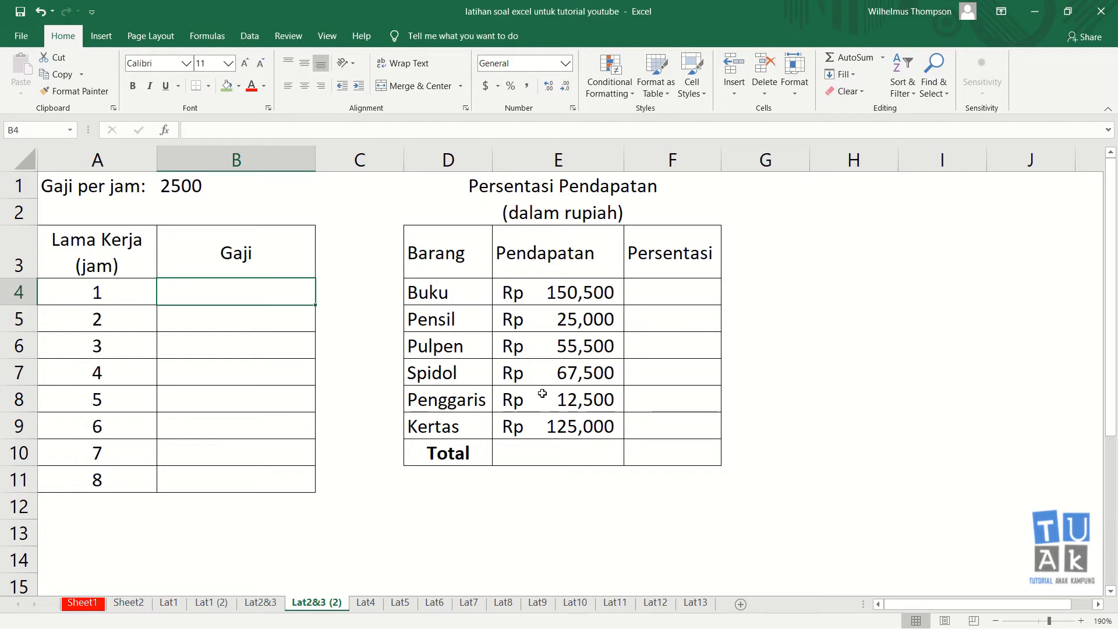
text(=)
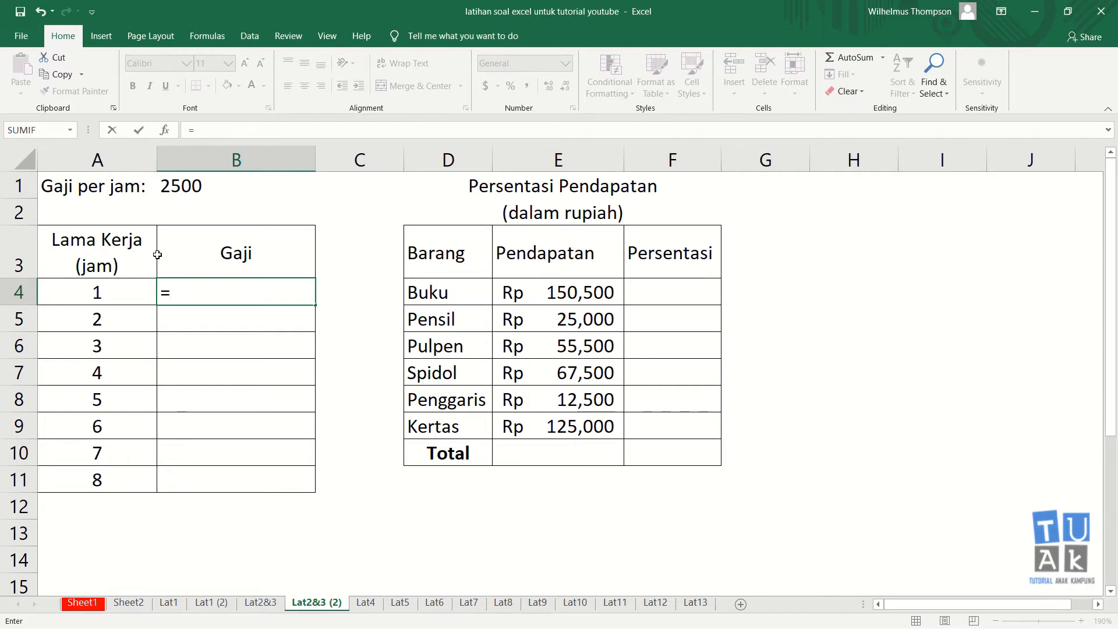
click(208, 187)
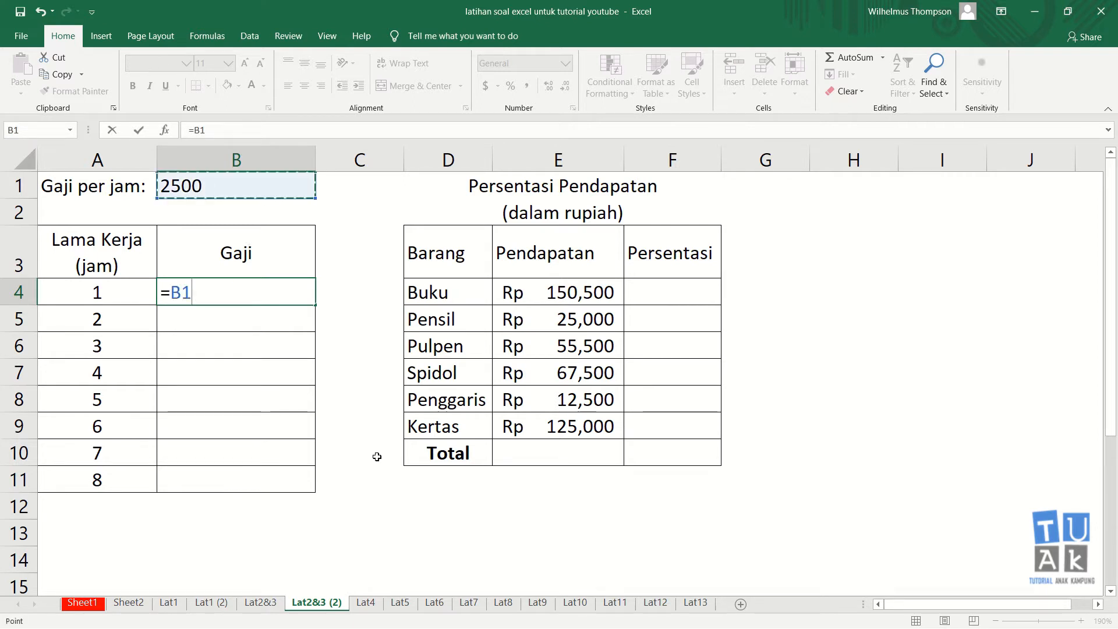
key(F4)
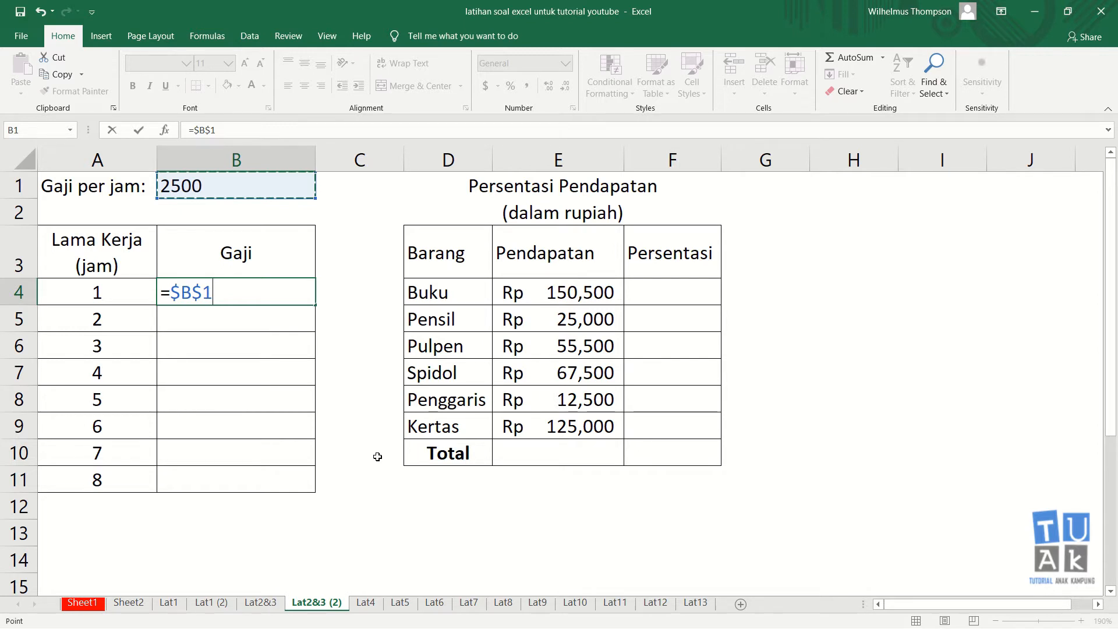
text(*)
click(132, 290)
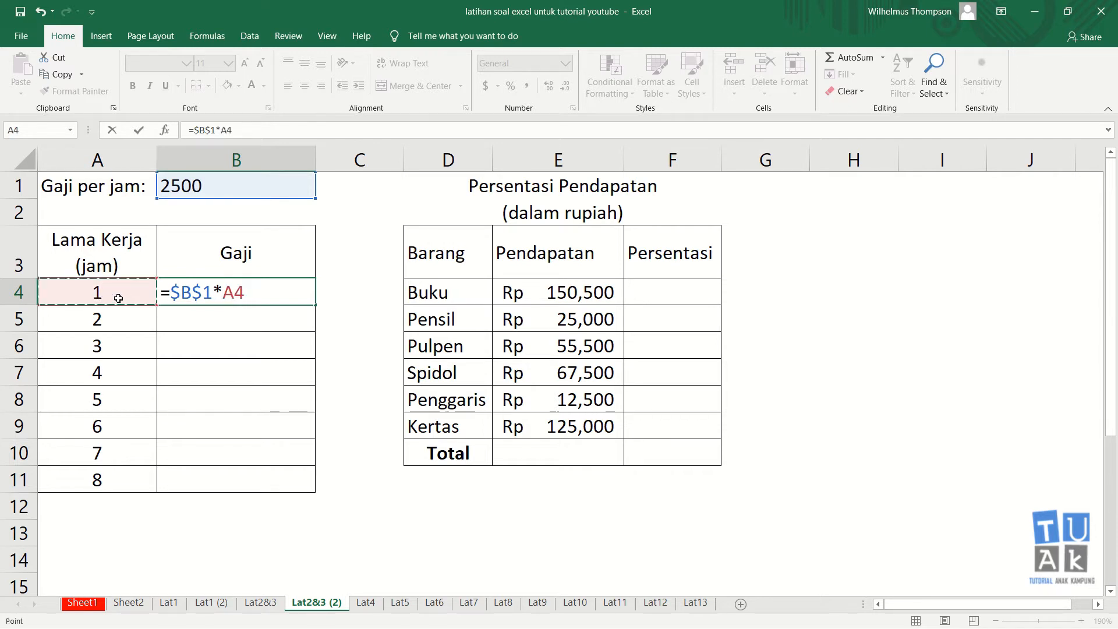
key(Return)
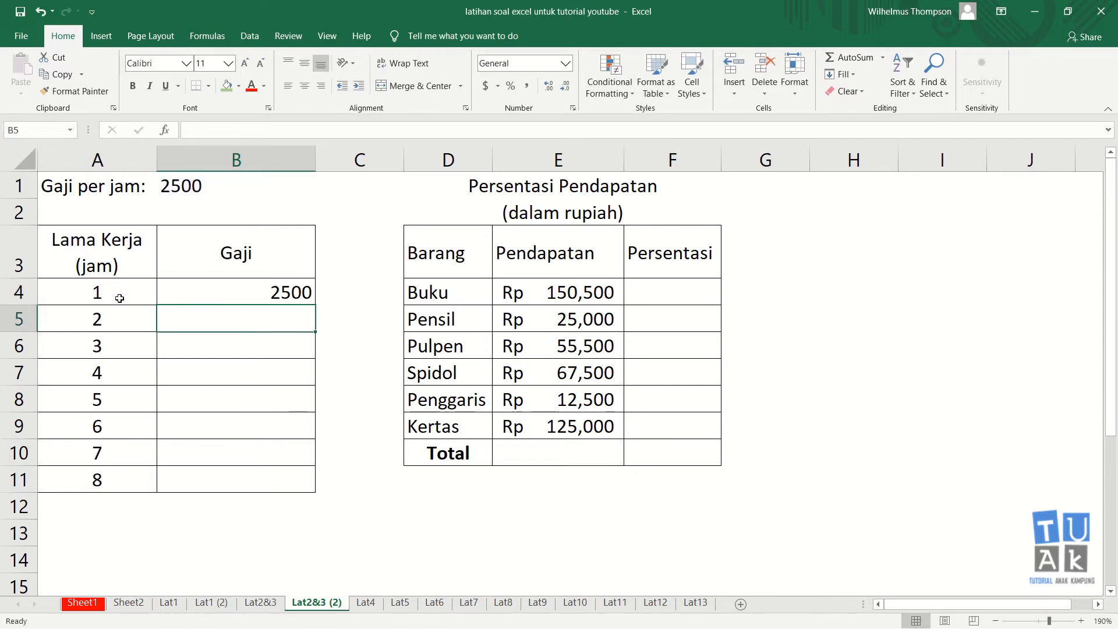
Copy the Gaji formula from B4 down to B11 and check the row for 8 hours
click(262, 298)
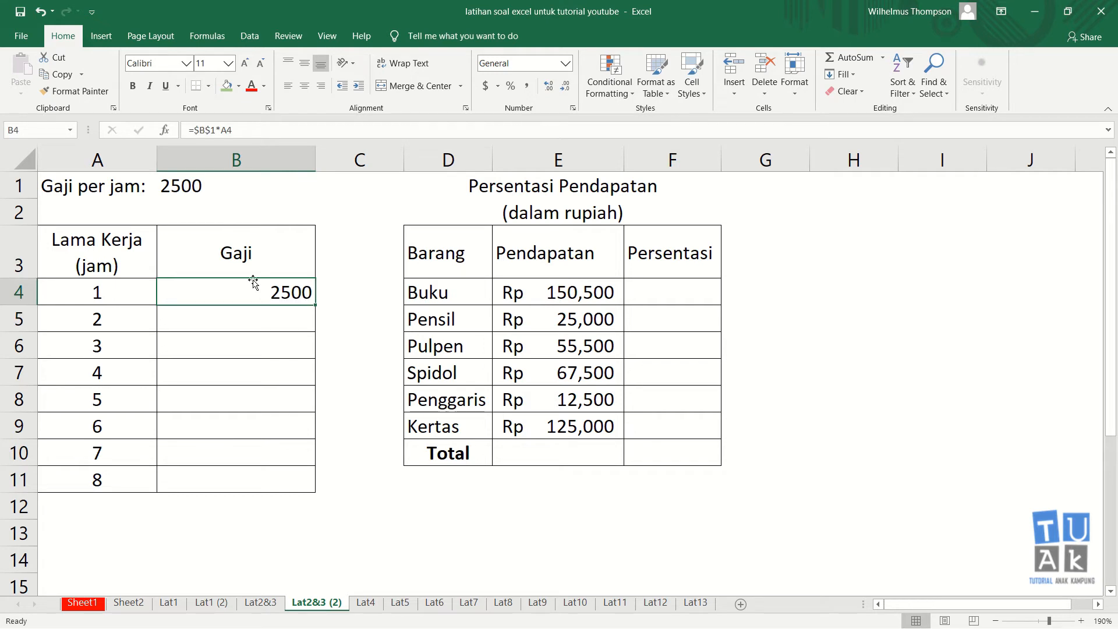
click(122, 291)
click(258, 294)
drag(314, 304, 315, 493)
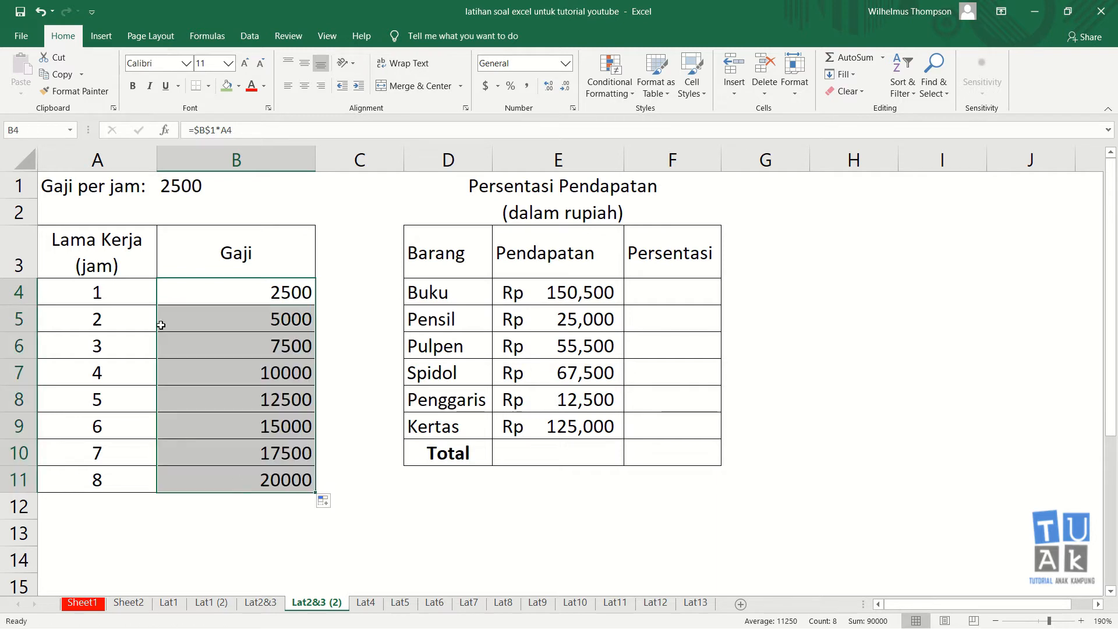
click(107, 487)
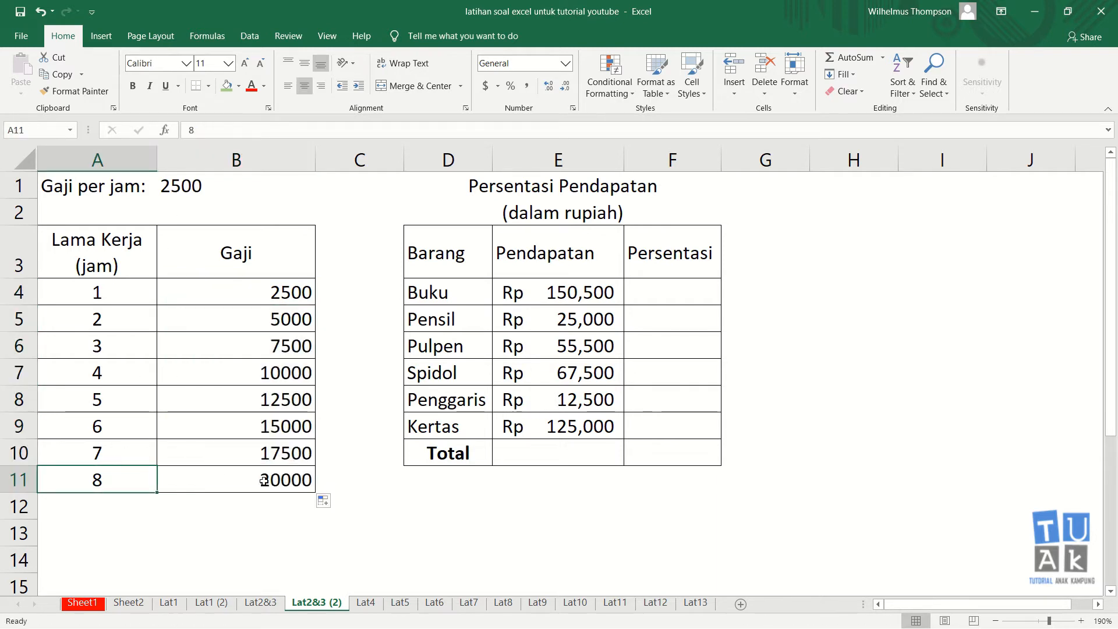
click(282, 482)
Clear all calculated wages from the Gaji cells B4:B11
drag(280, 297, 283, 482)
key(Delete)
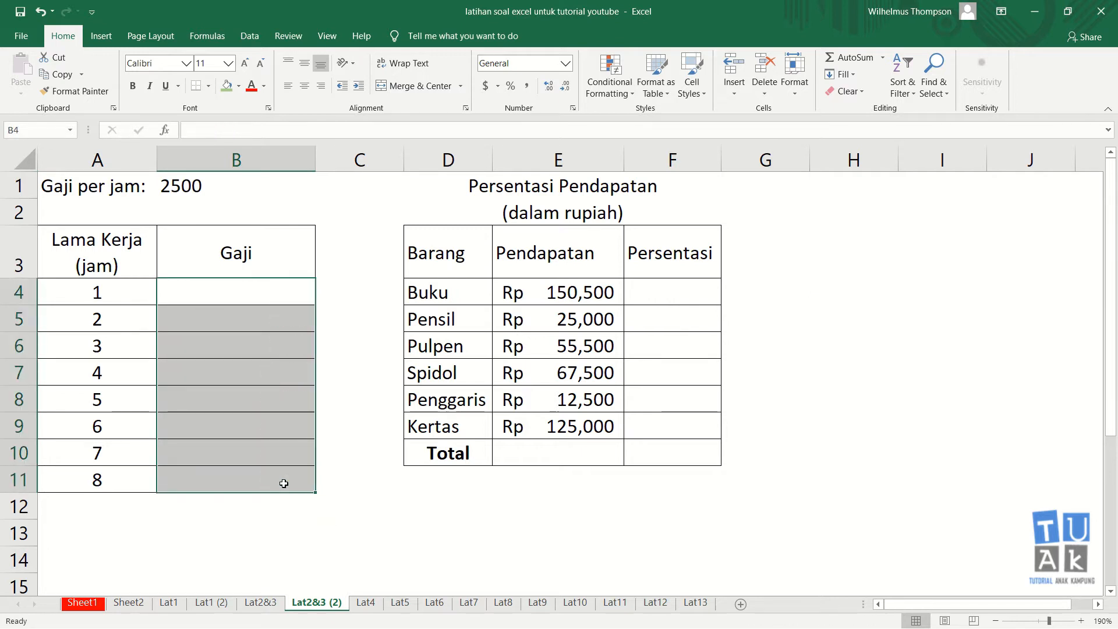
click(279, 284)
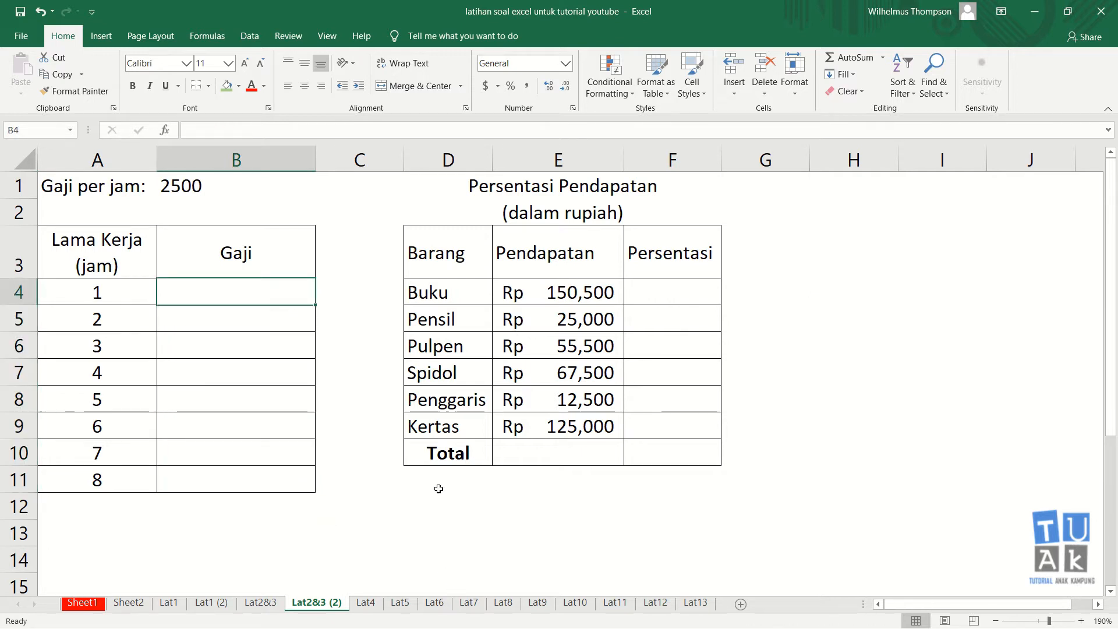
click(249, 320)
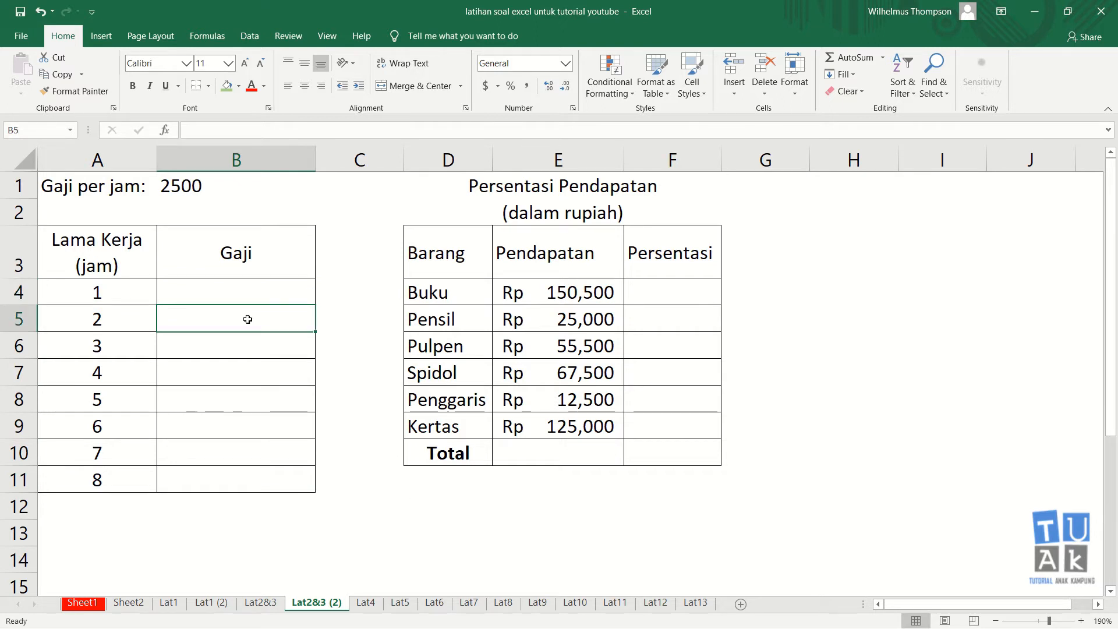
Enter the formula =A4*$B$1 in B4, multiplying the hours by the absolutely referenced hourly wage
click(248, 299)
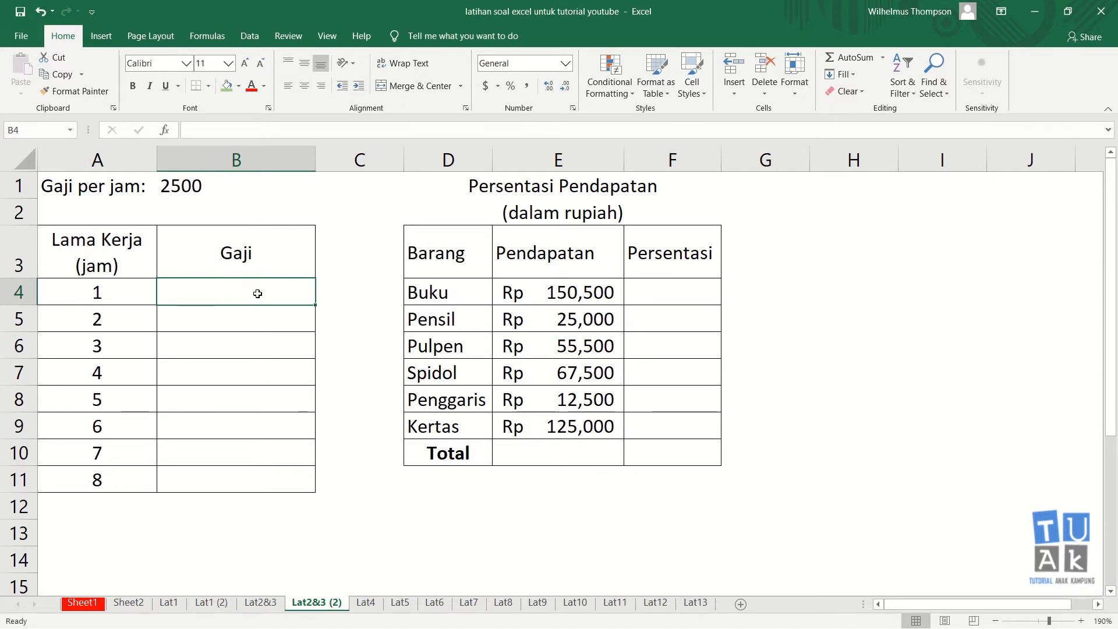
text(=)
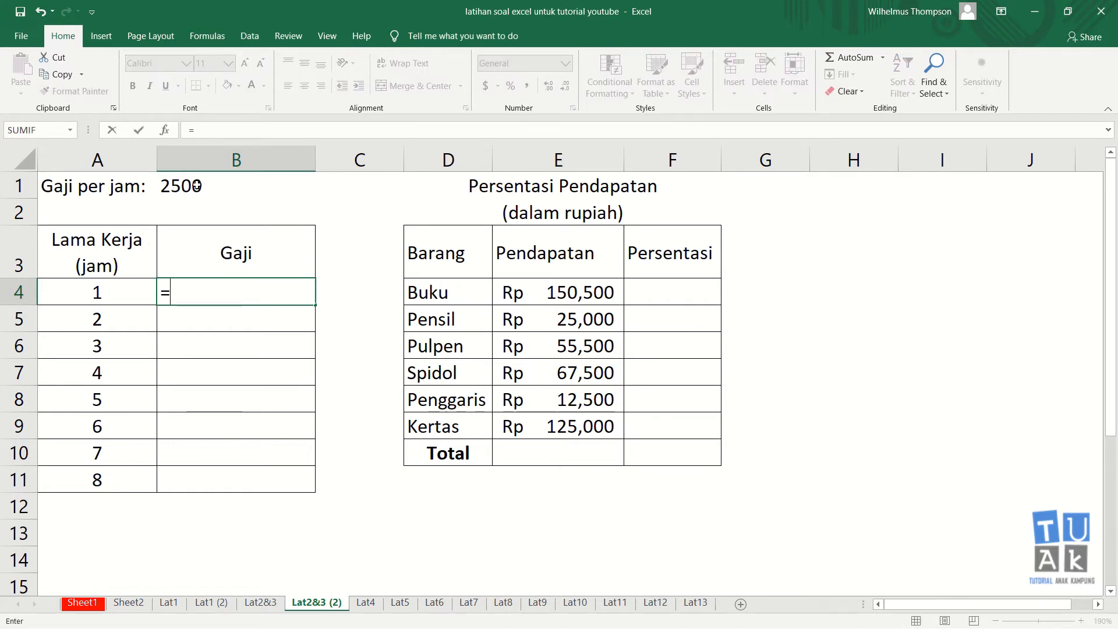
click(112, 297)
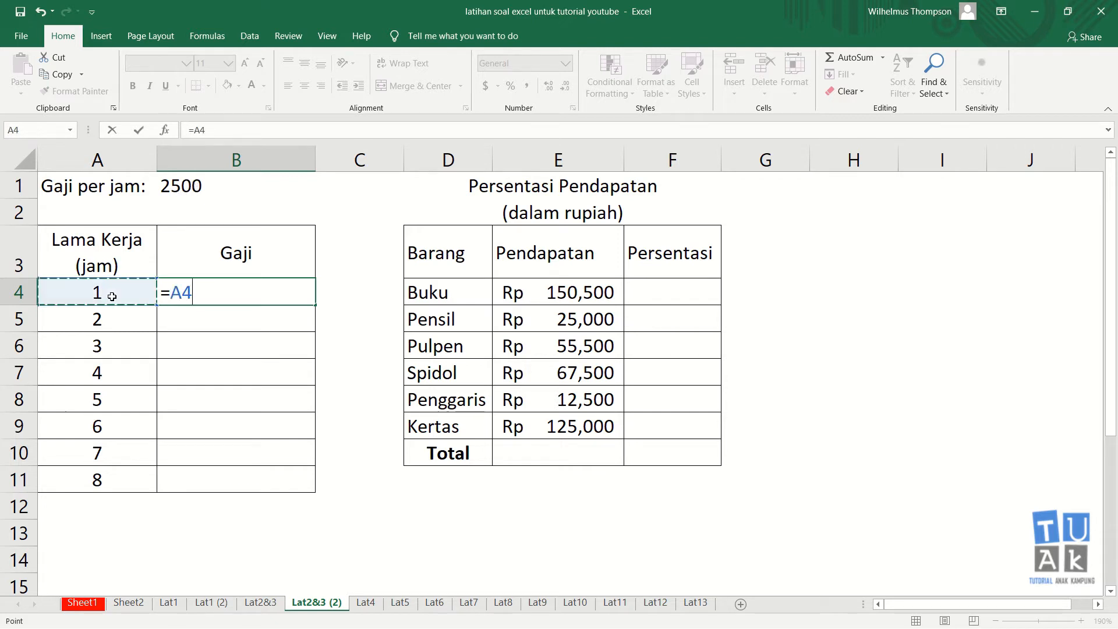
text(*)
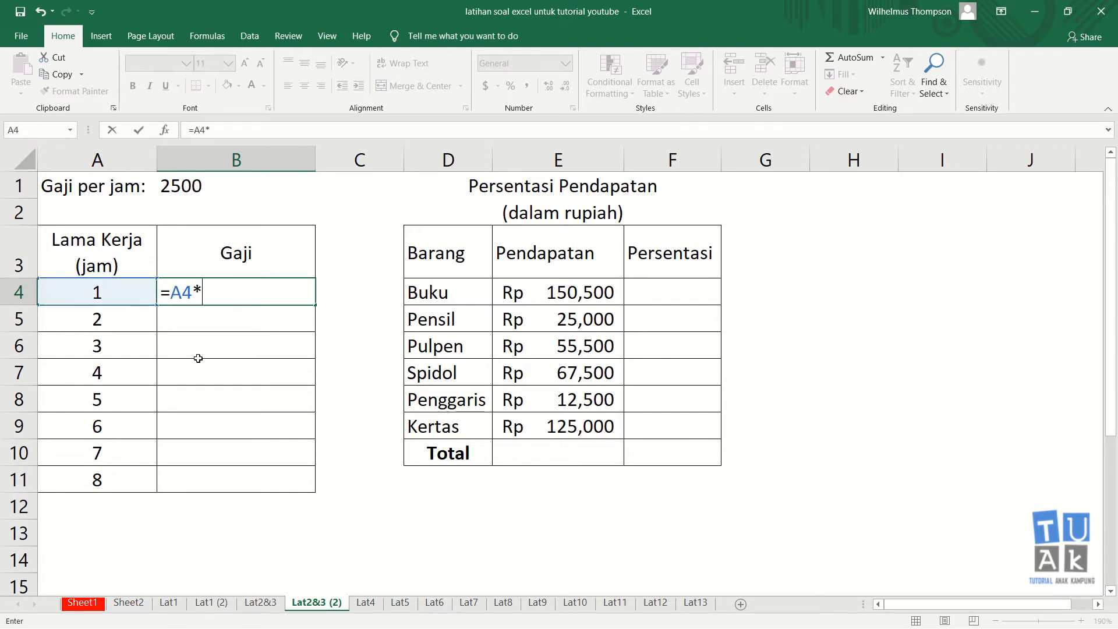
click(187, 187)
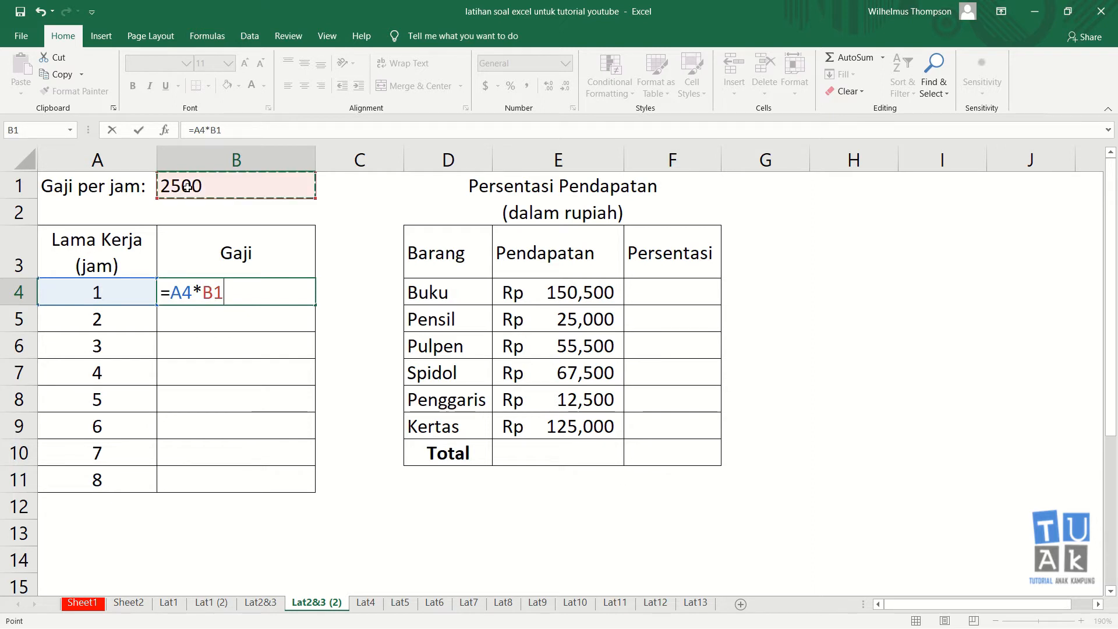
key(F4)
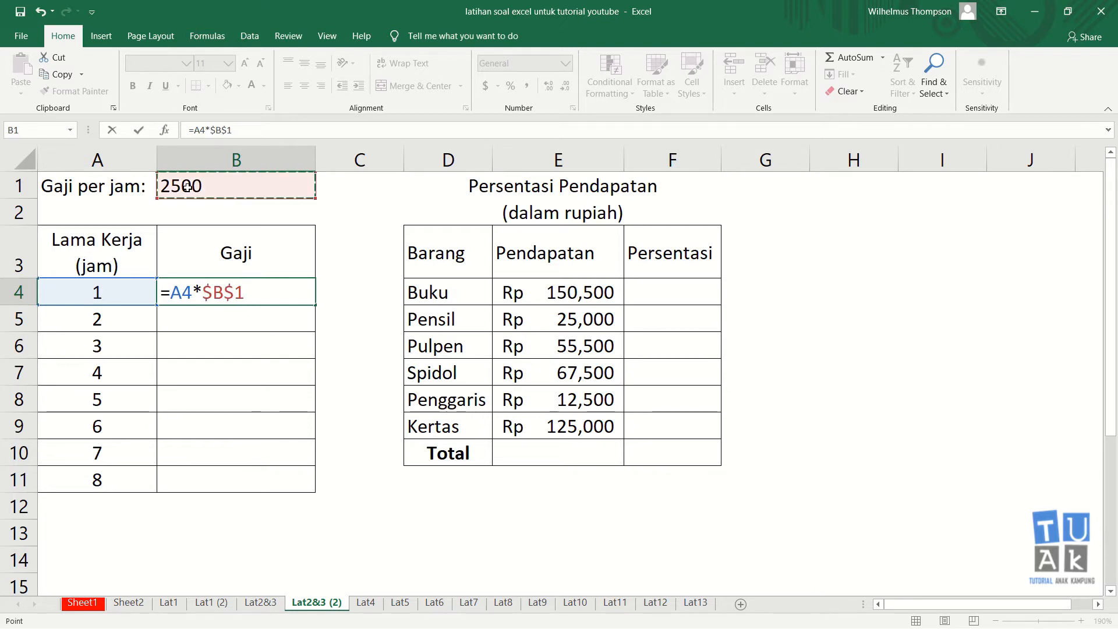
key(Return)
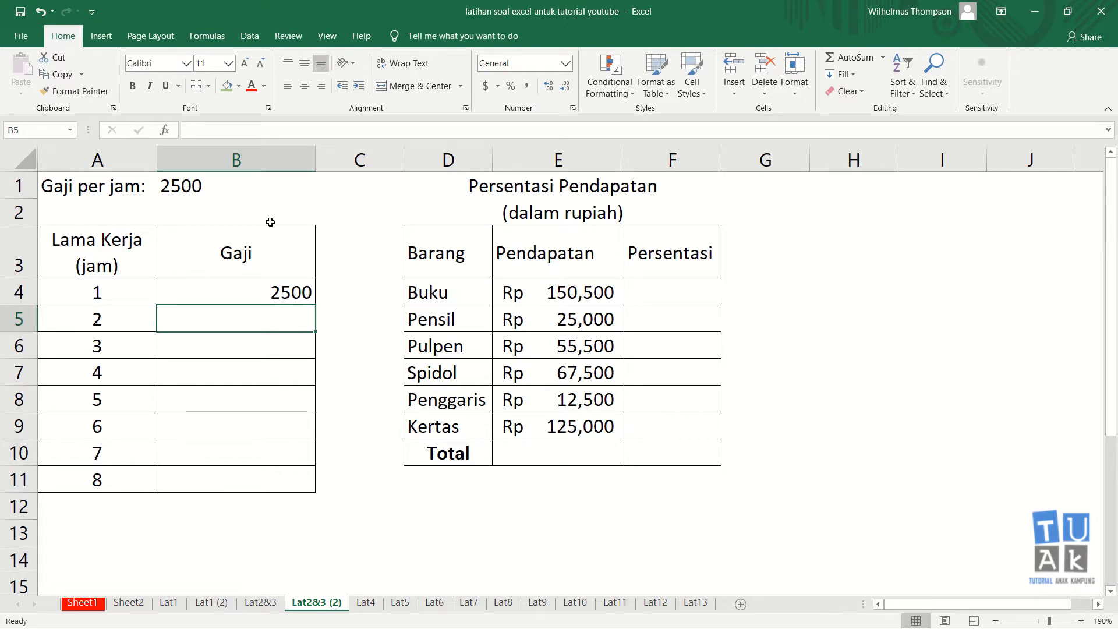
Fill the B4 wage formula down to B11 and clear the filled range B4:B11 again
click(303, 300)
drag(316, 304, 316, 492)
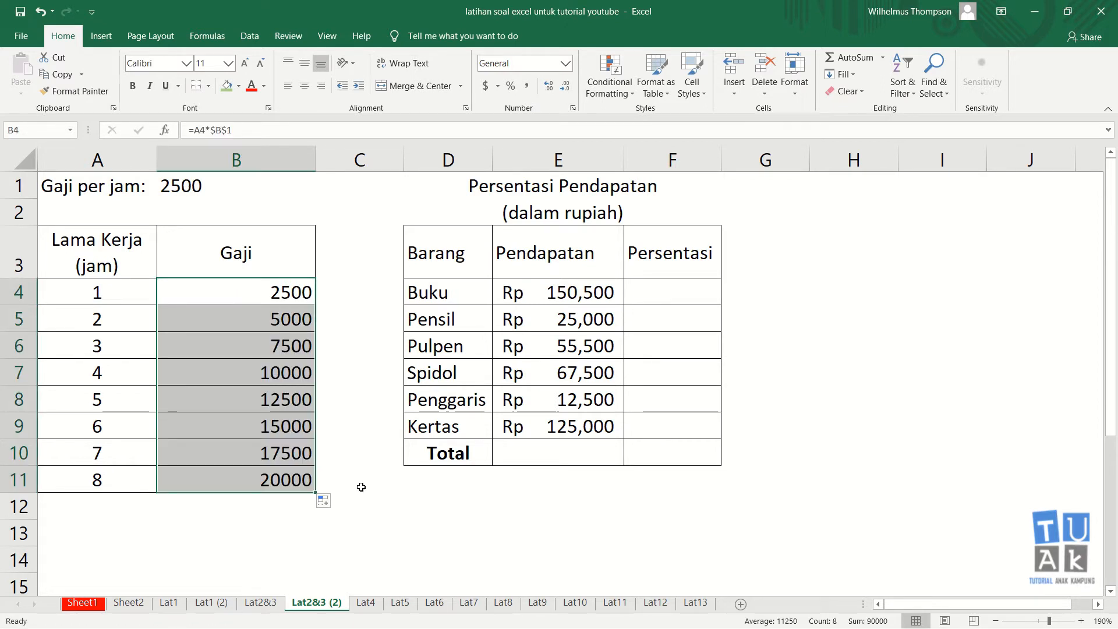
key(Delete)
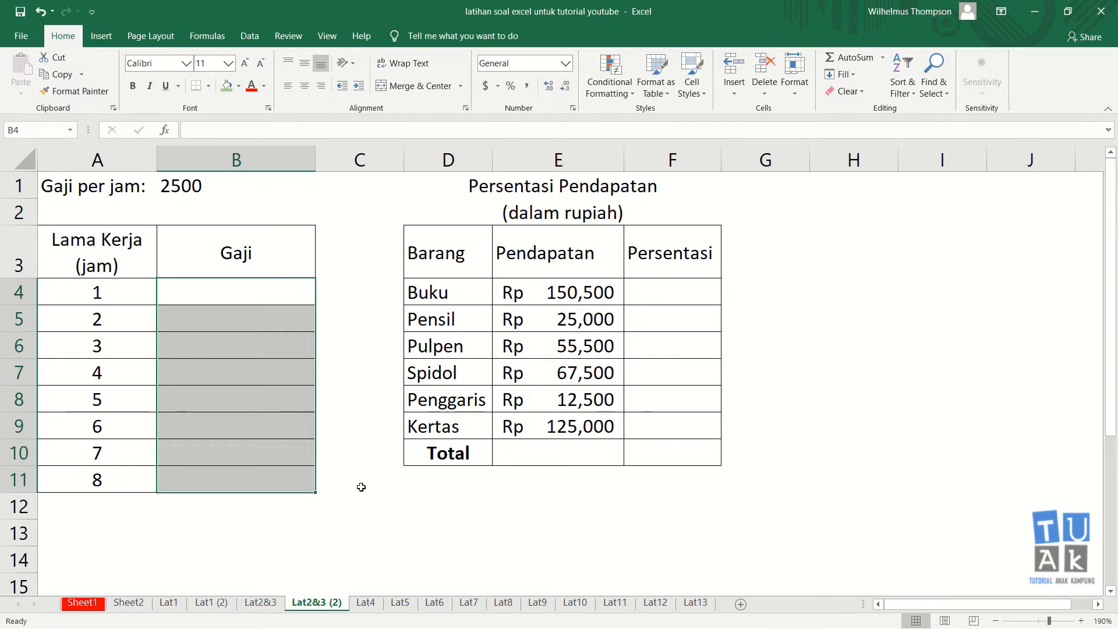
Enter the formula =A4*B1 in B4 with only relative references and select that cell
click(251, 299)
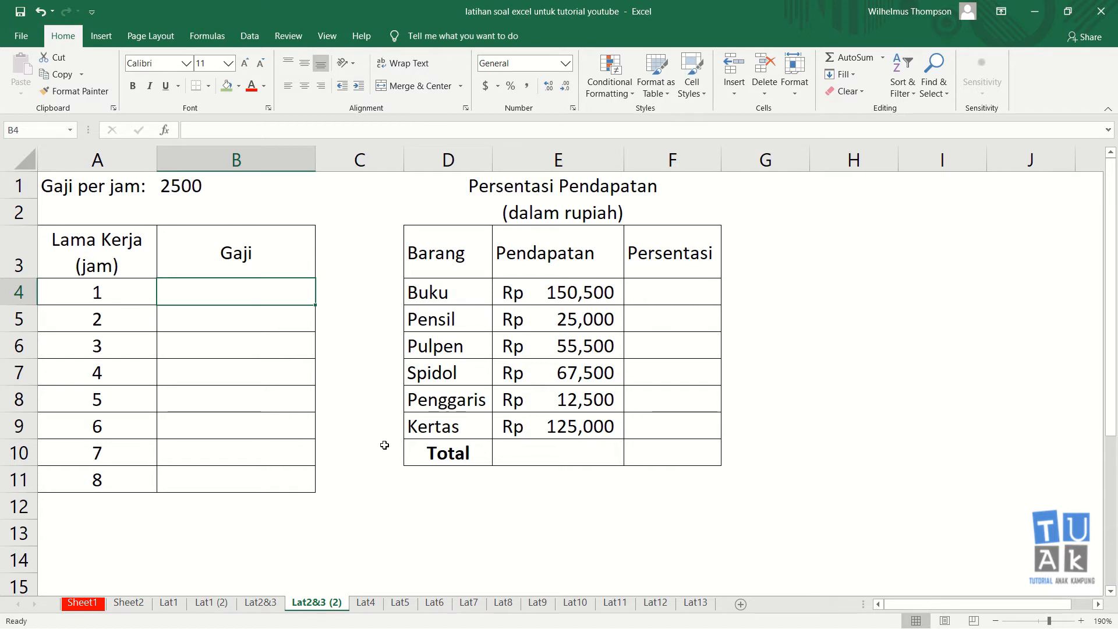
text(=)
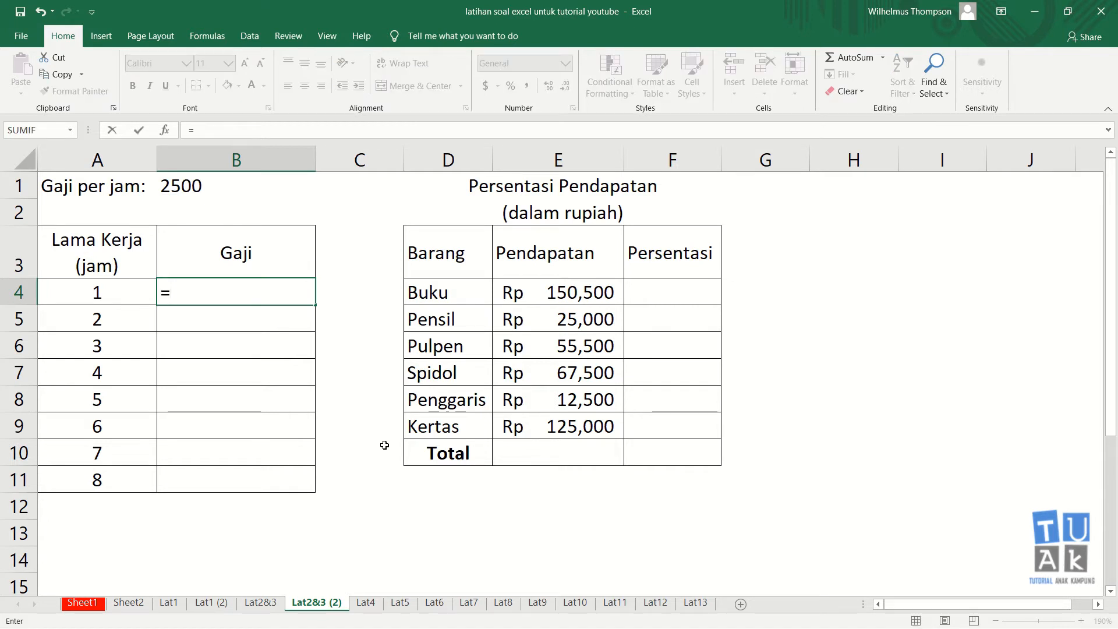
click(119, 295)
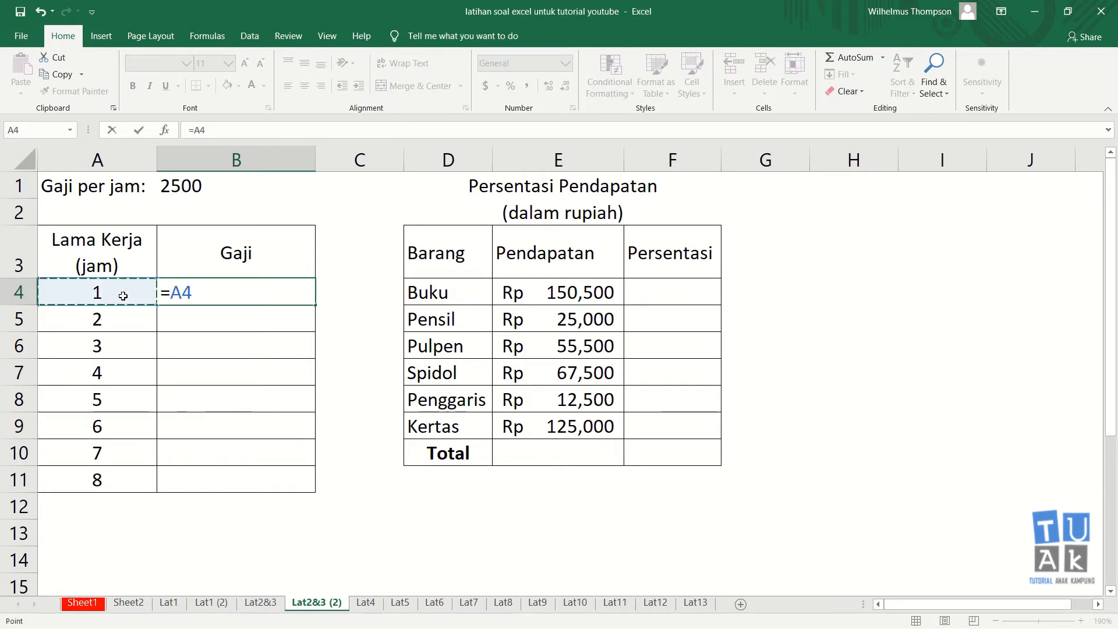
text(*)
click(191, 190)
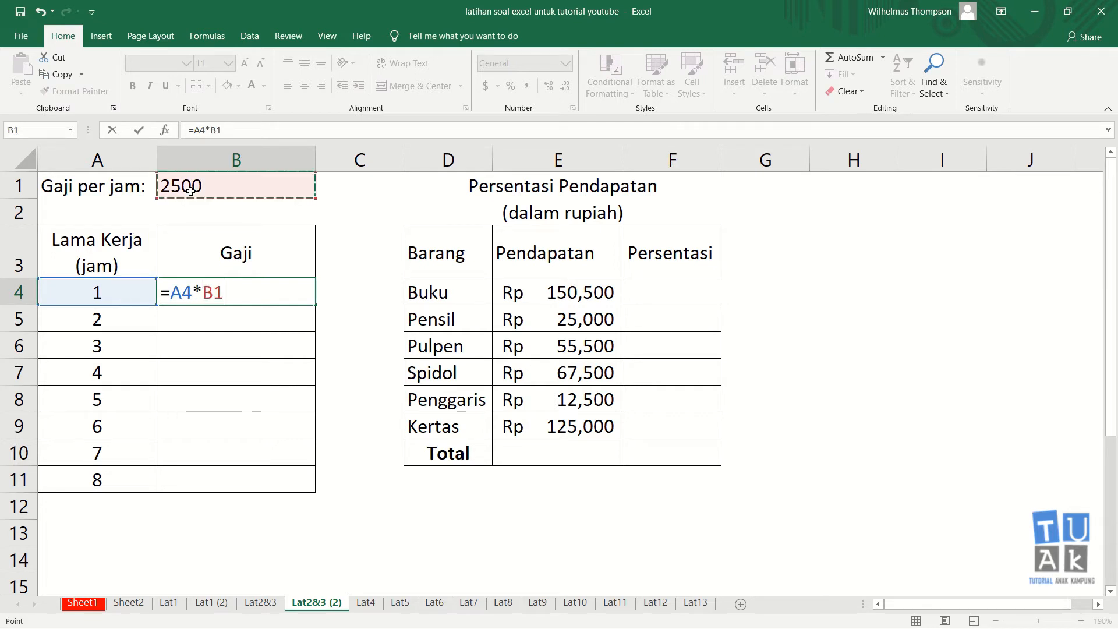
key(Return)
click(254, 288)
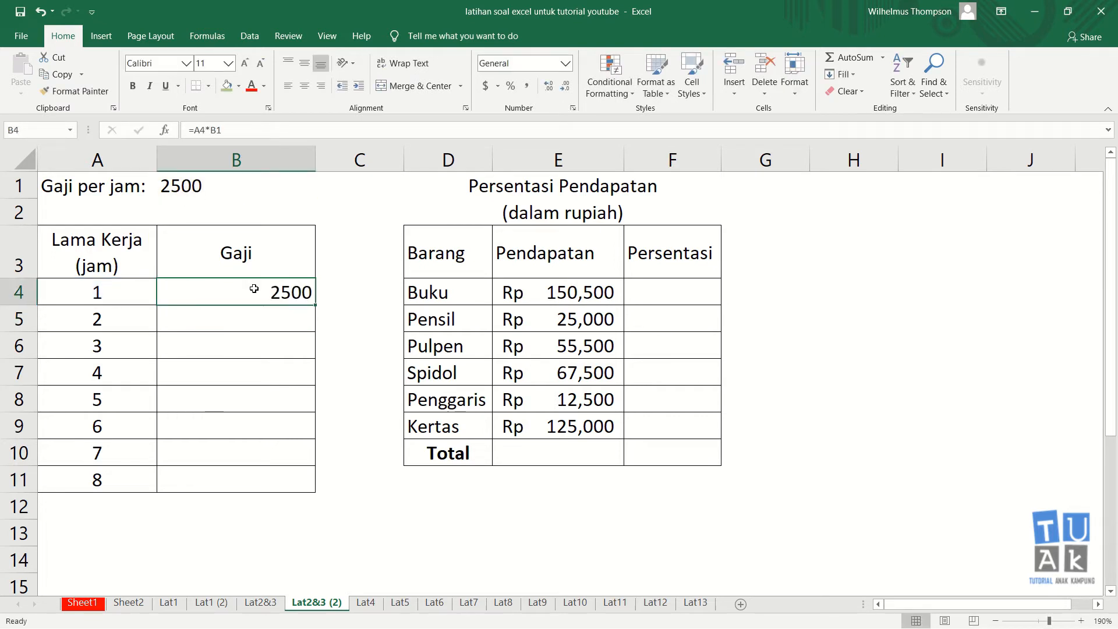
Fill the relative formula from B4 down to B11 and compare the shifted references in B5 with those in B4
drag(316, 305, 319, 489)
click(351, 508)
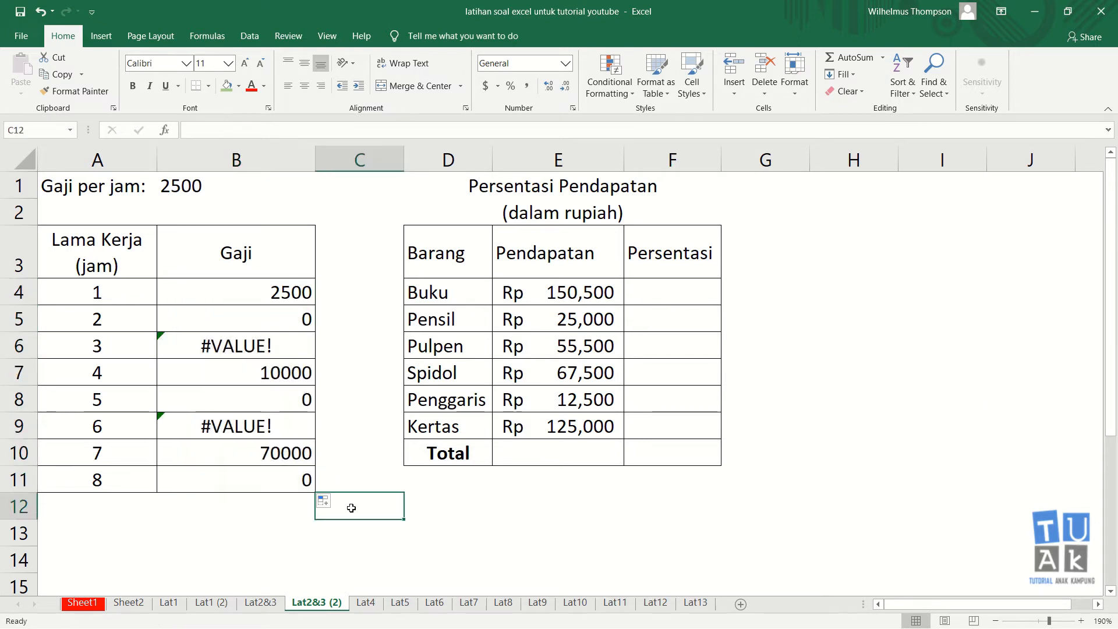
click(447, 506)
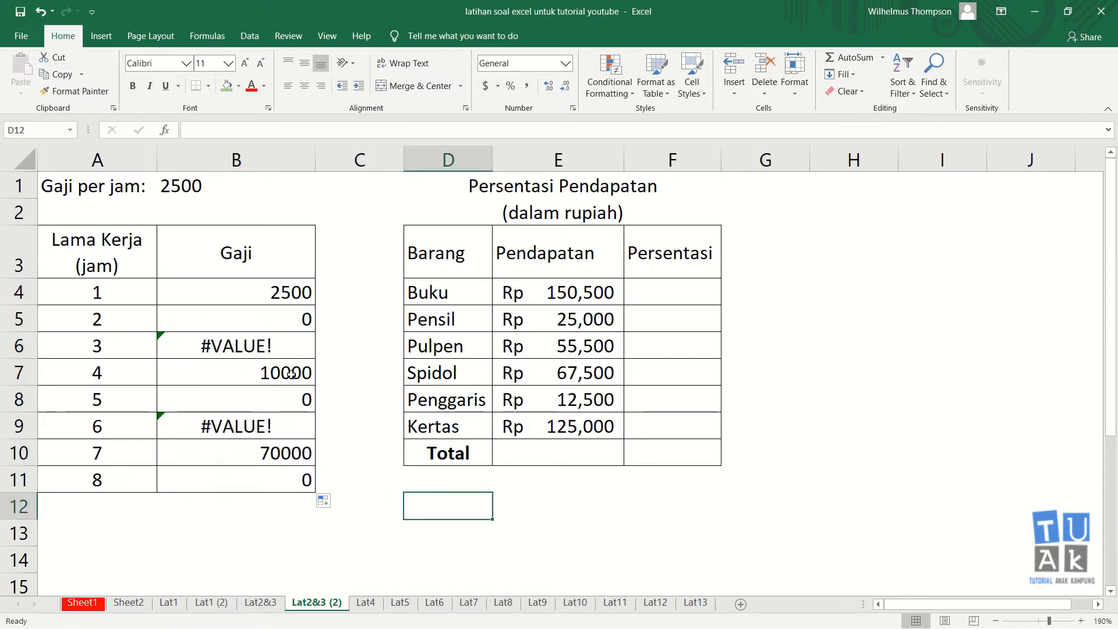
click(293, 322)
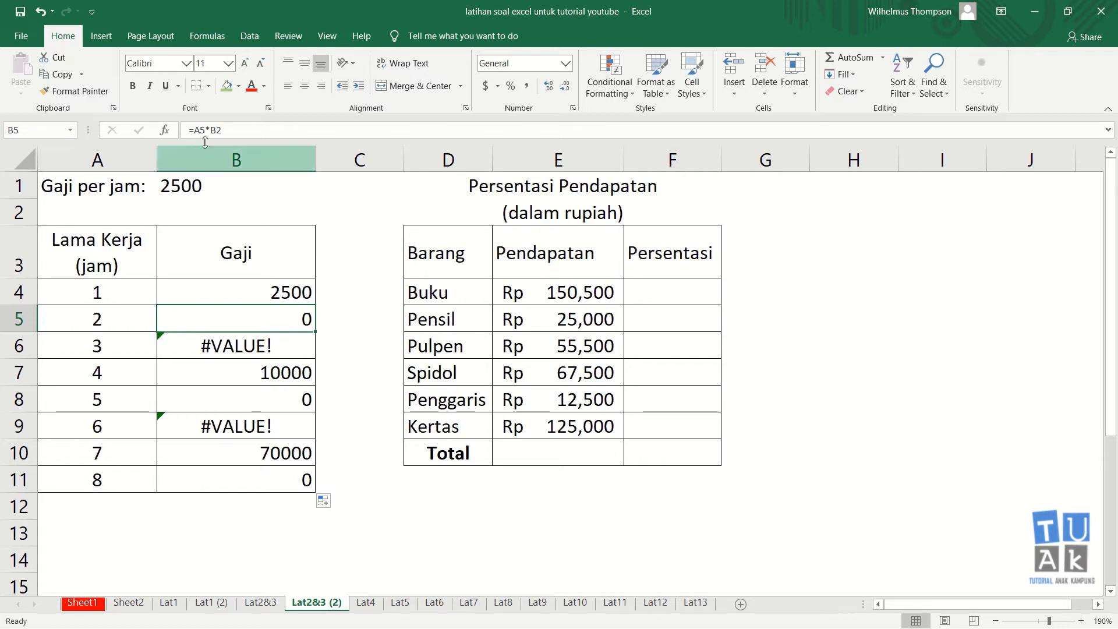
click(183, 206)
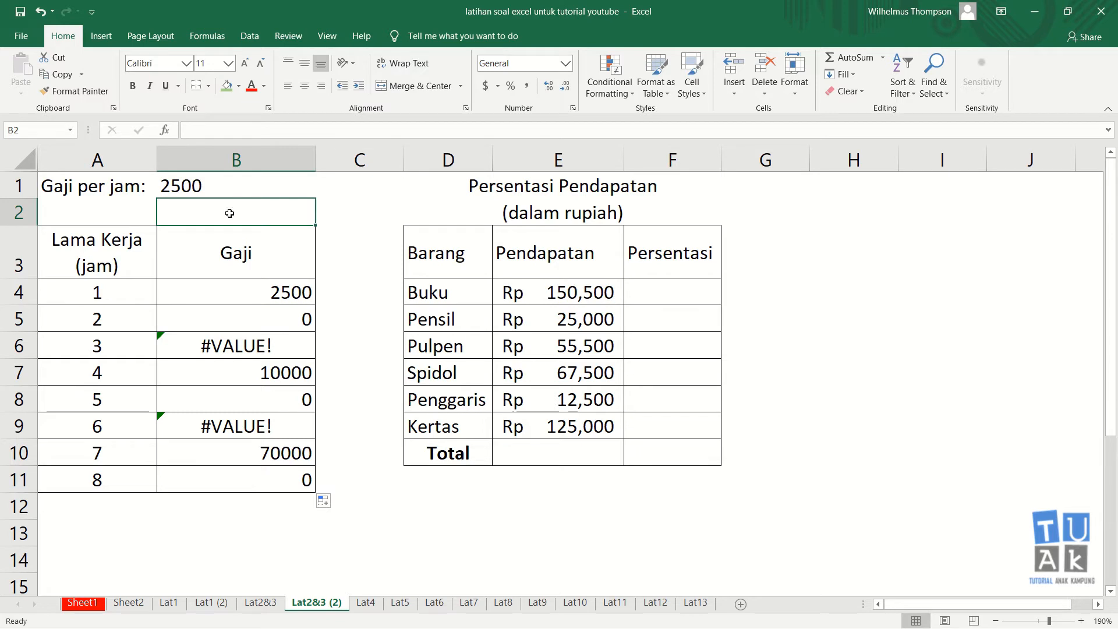
click(280, 317)
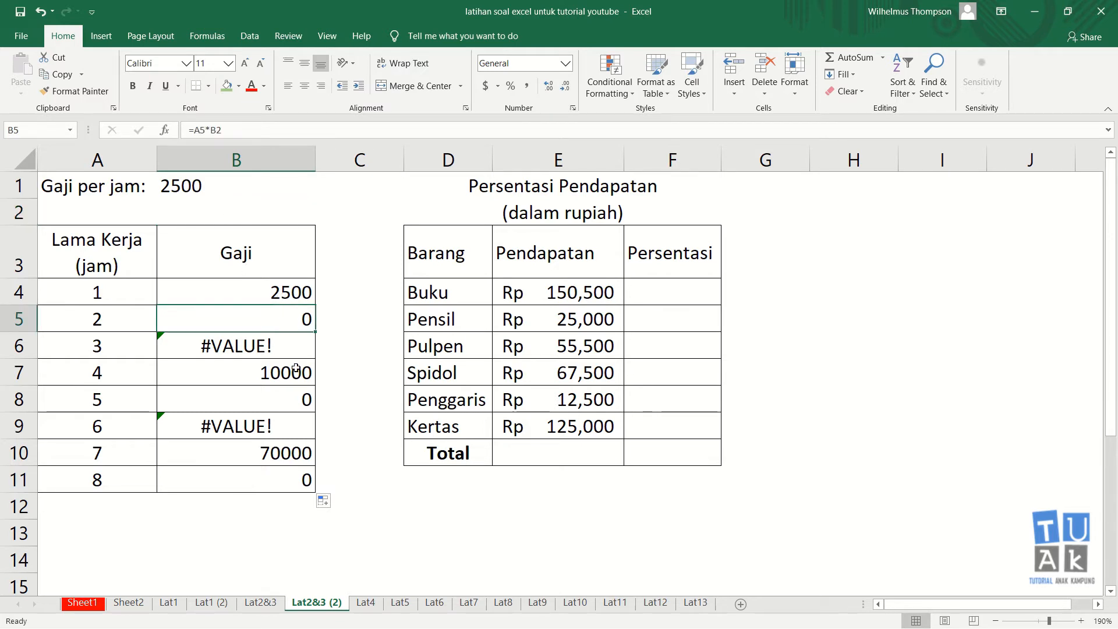
click(282, 291)
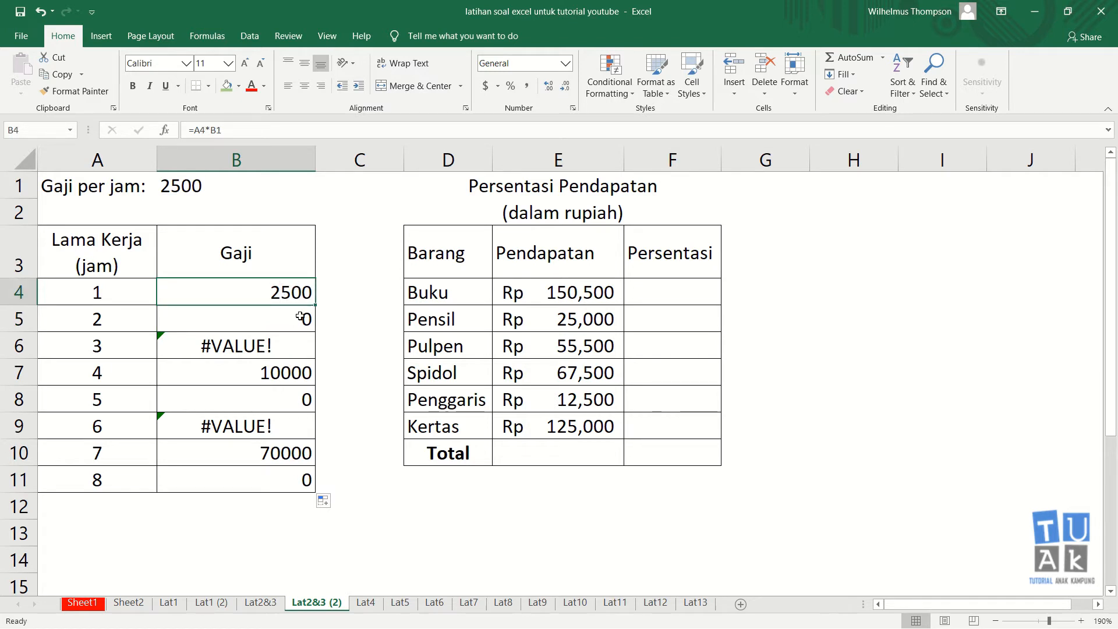
Clear the relative-reference formulas from the Gaji range B4:B11
drag(300, 291, 292, 474)
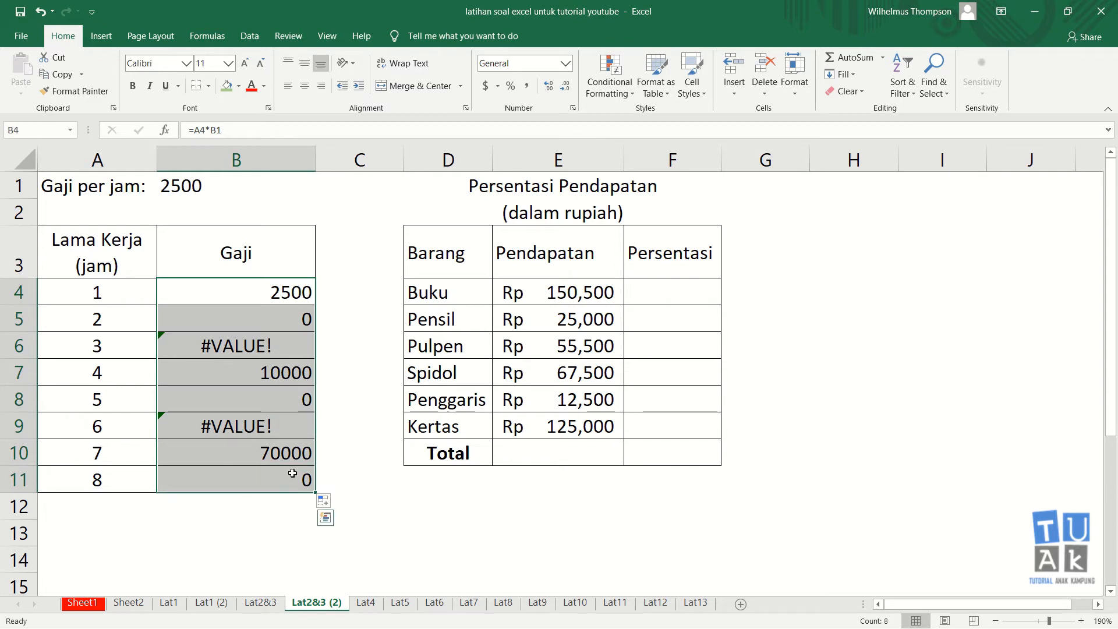
key(Delete)
click(351, 533)
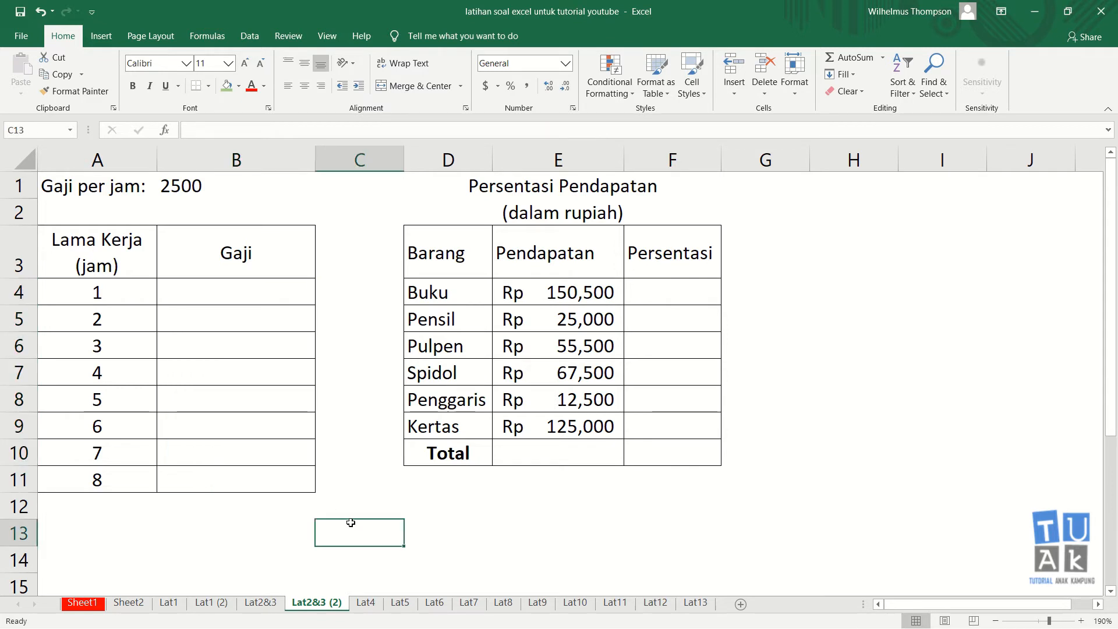
Enter the formula =$B$1*A4 in B4, with the hourly wage as an absolute reference multiplied by the hours
click(271, 302)
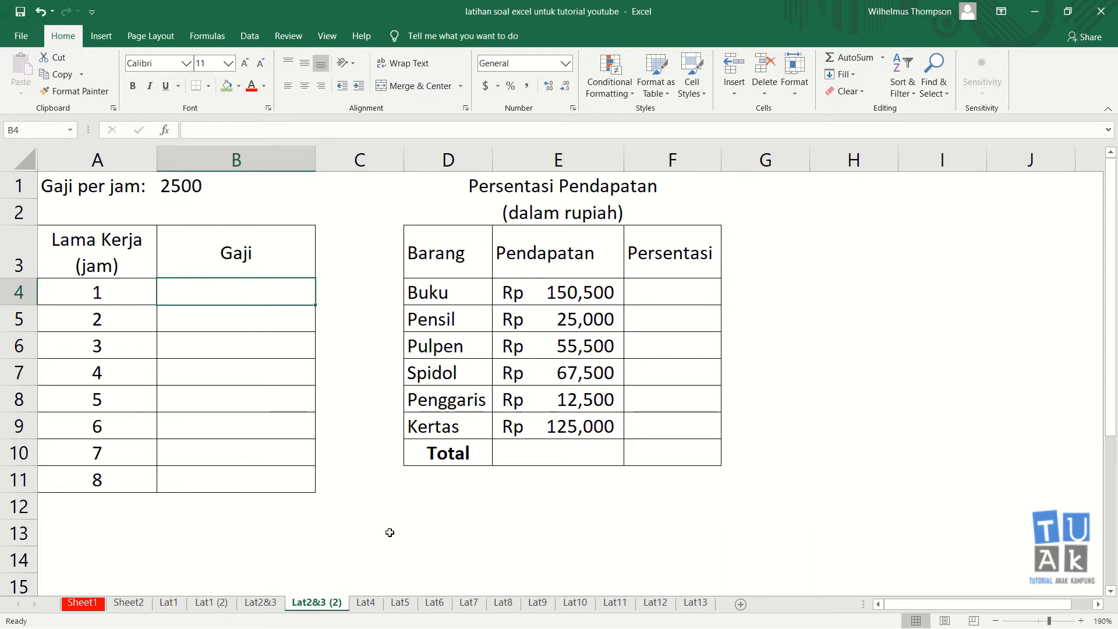
text(=)
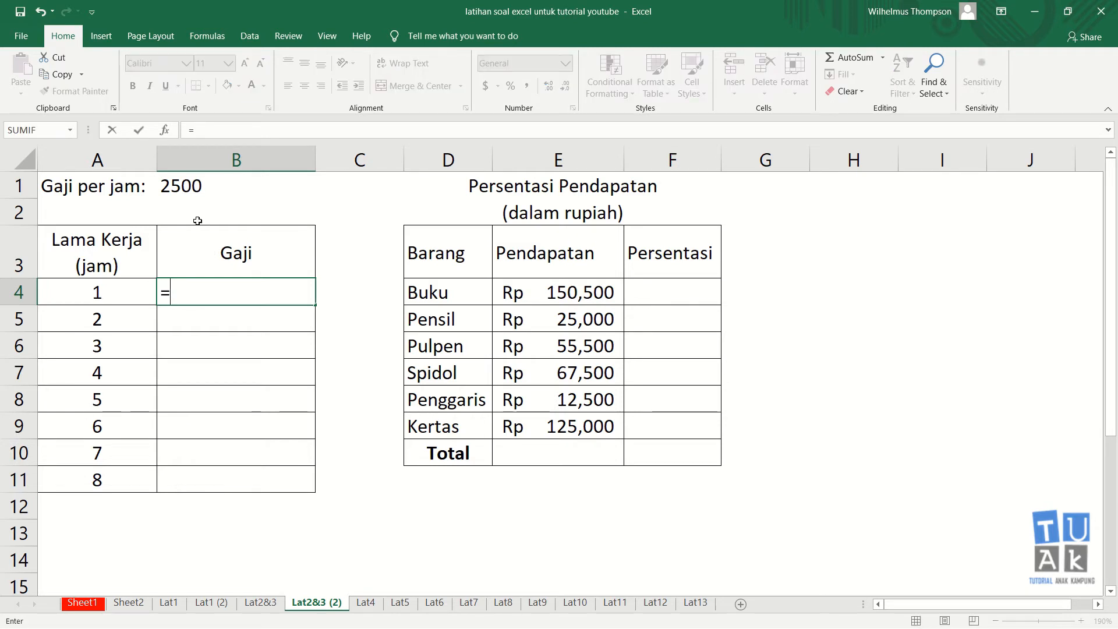
click(192, 187)
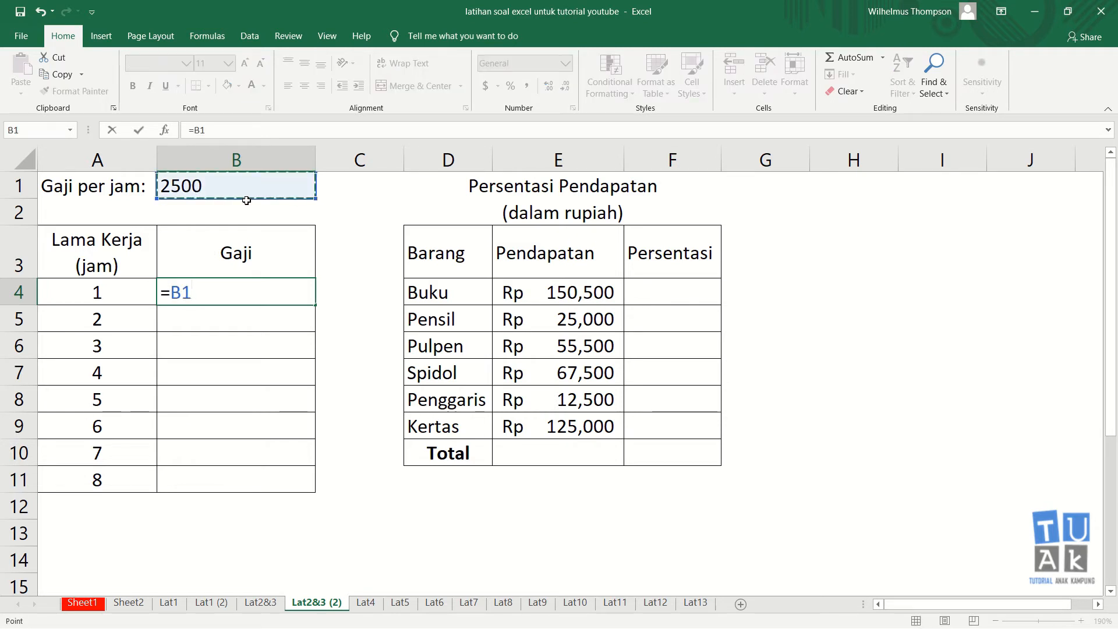
key(F4)
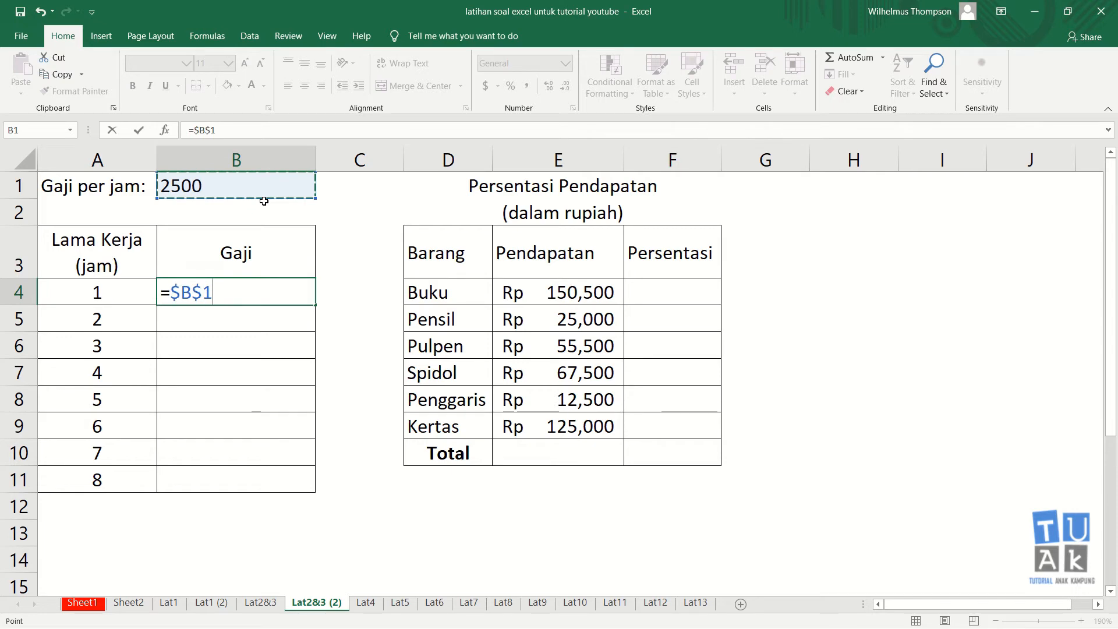
text(*)
click(118, 293)
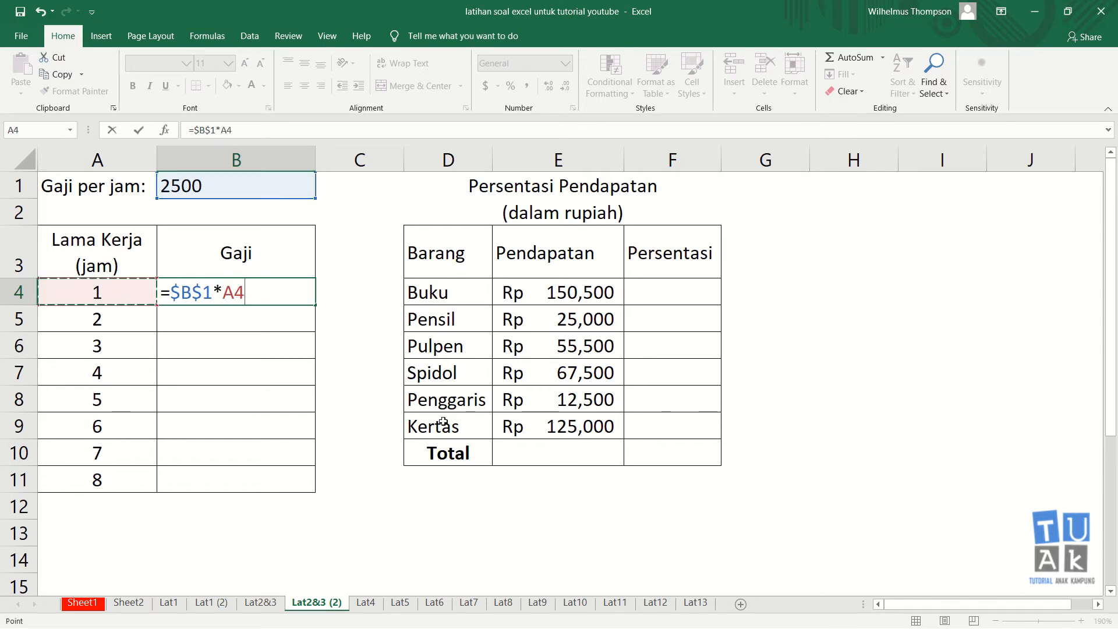
key(Return)
Fill the B4 wage formula down the Gaji column to B11
click(294, 299)
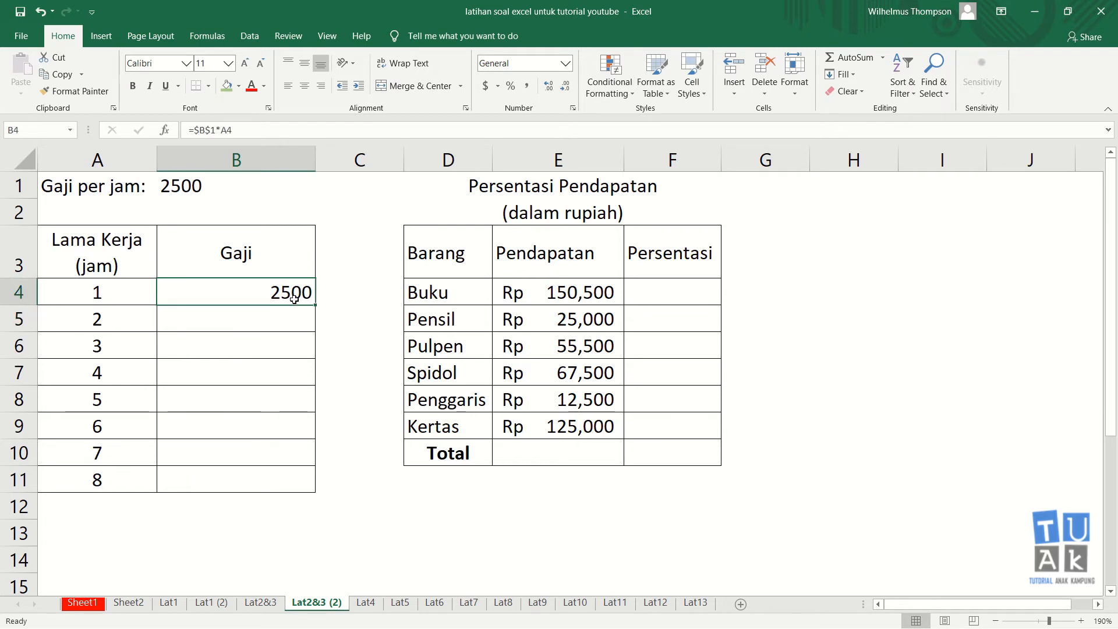
drag(315, 306, 296, 484)
click(298, 512)
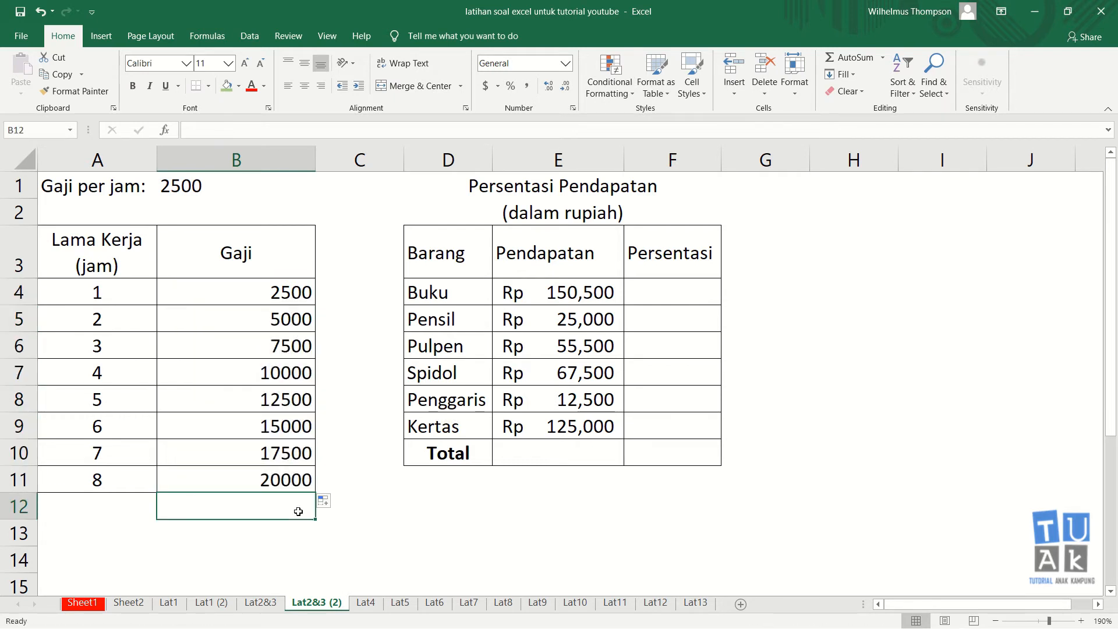
Examine the filled Gaji formulas from B5 to B11, comparing their hourly wage and working hours references
click(296, 479)
click(289, 312)
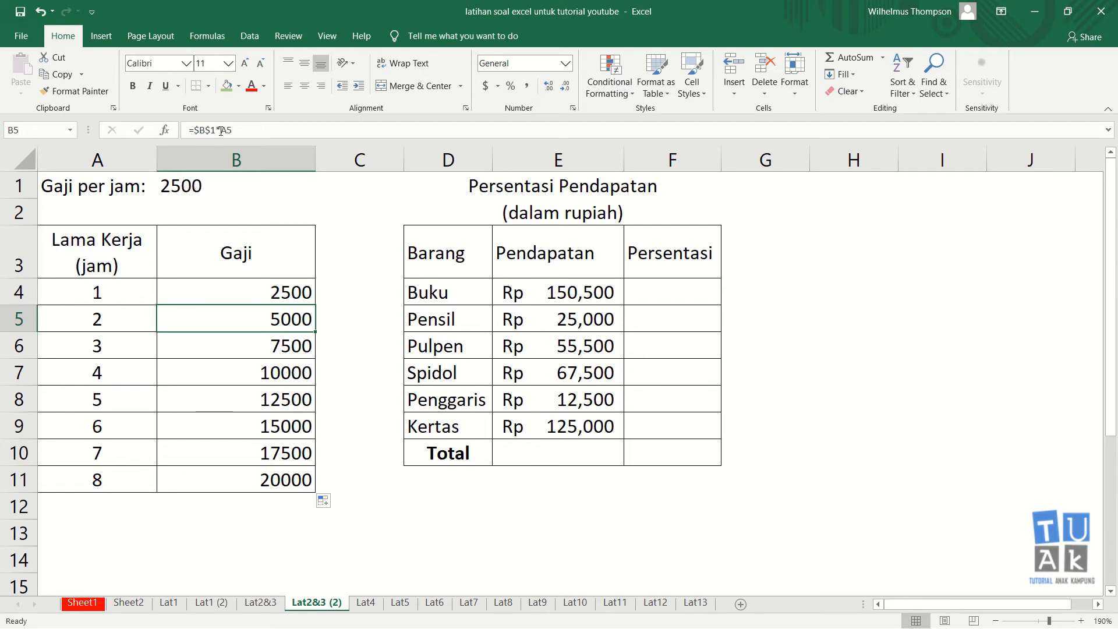
click(260, 348)
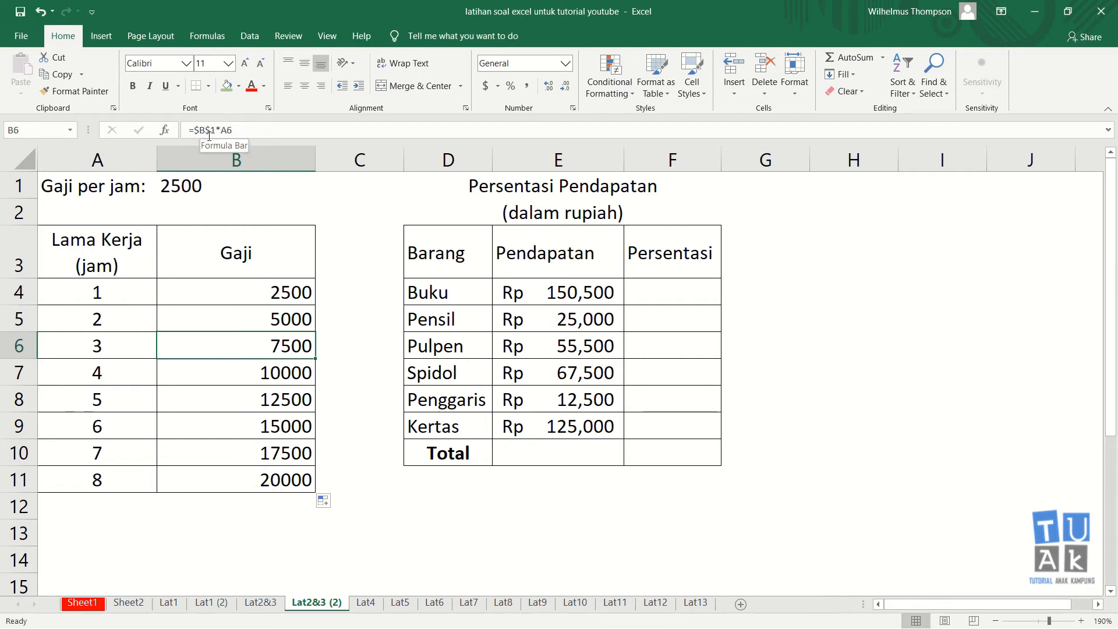
click(254, 371)
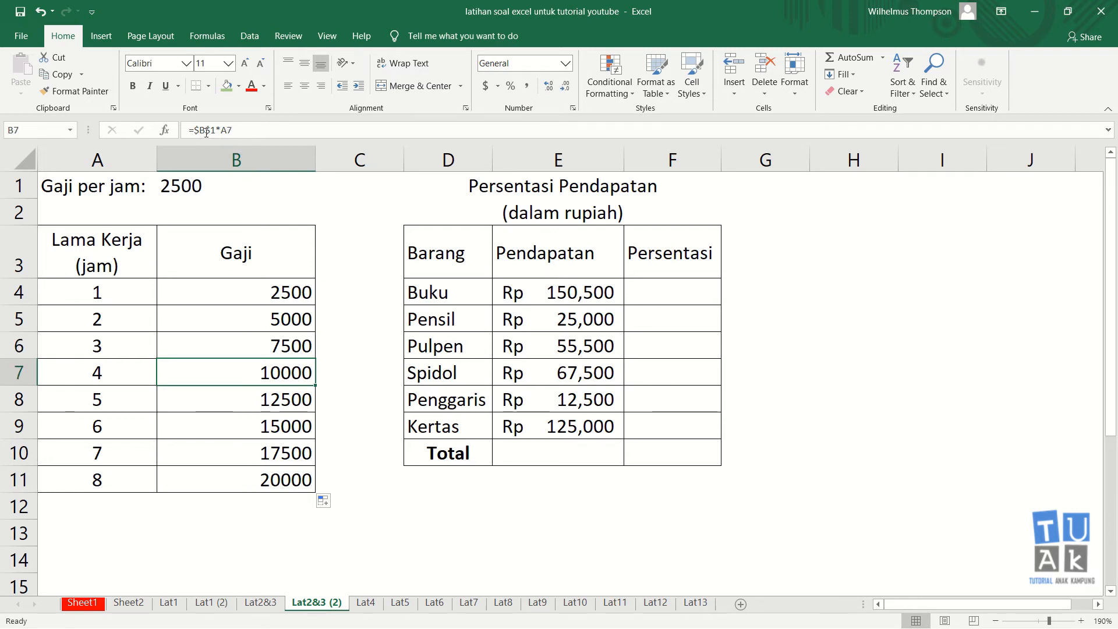
click(257, 404)
click(277, 479)
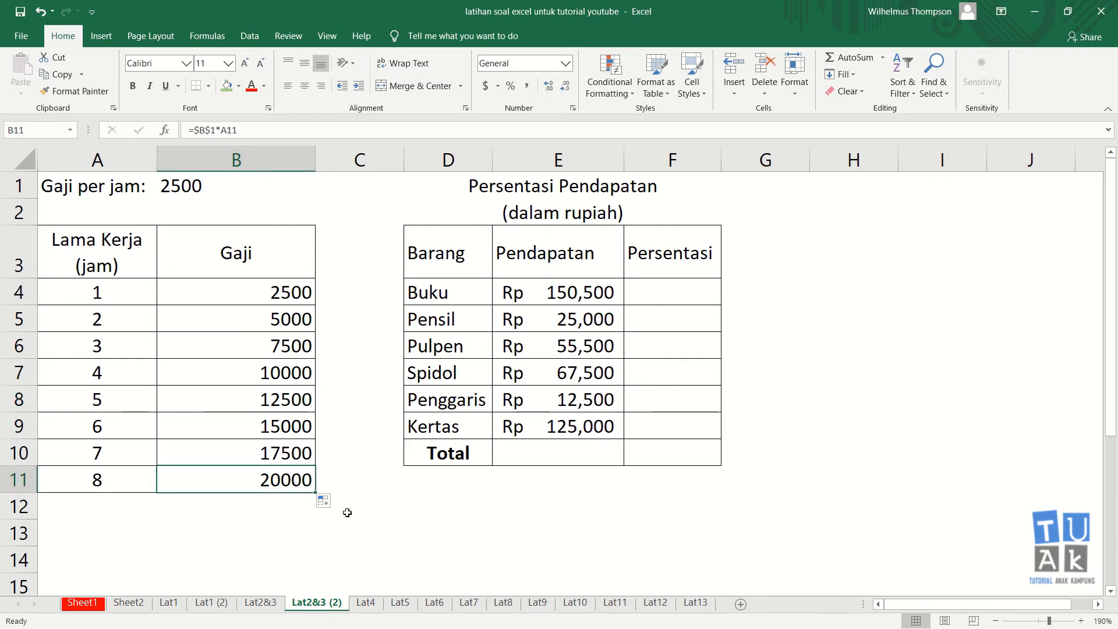
click(373, 508)
click(454, 505)
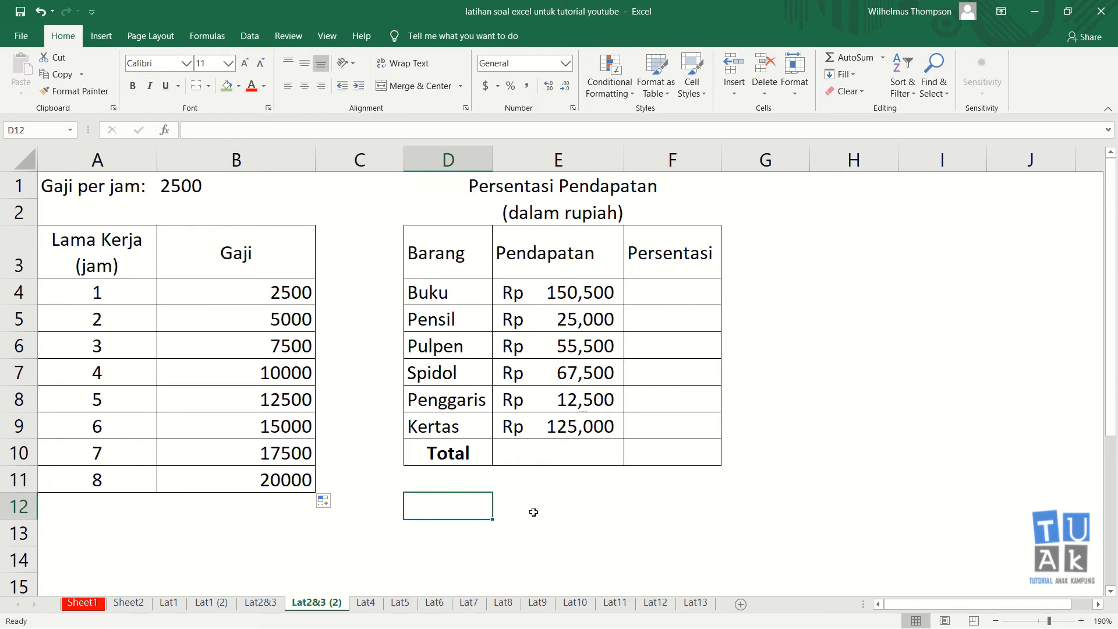
click(659, 508)
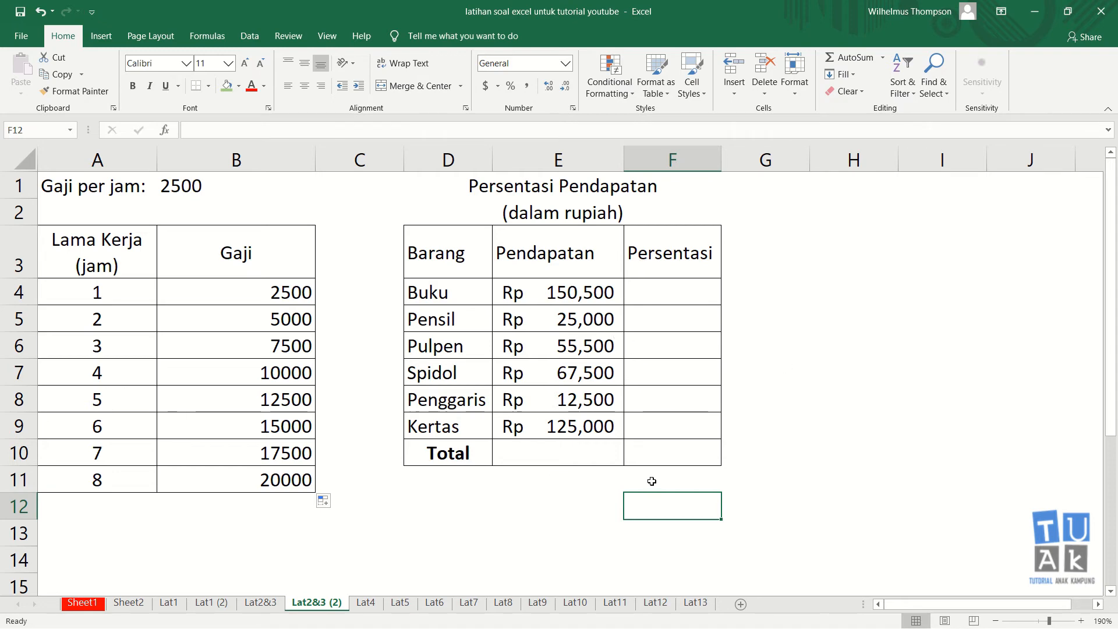
Total the Pendapatan values E4:E9 in E10 with AutoSum
click(668, 290)
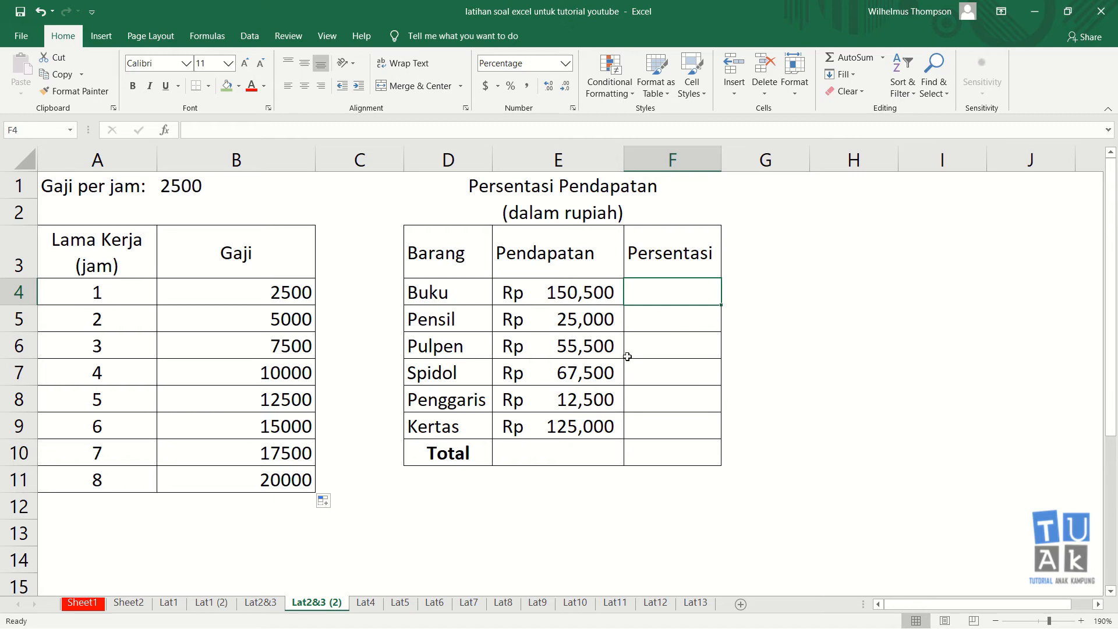
click(588, 459)
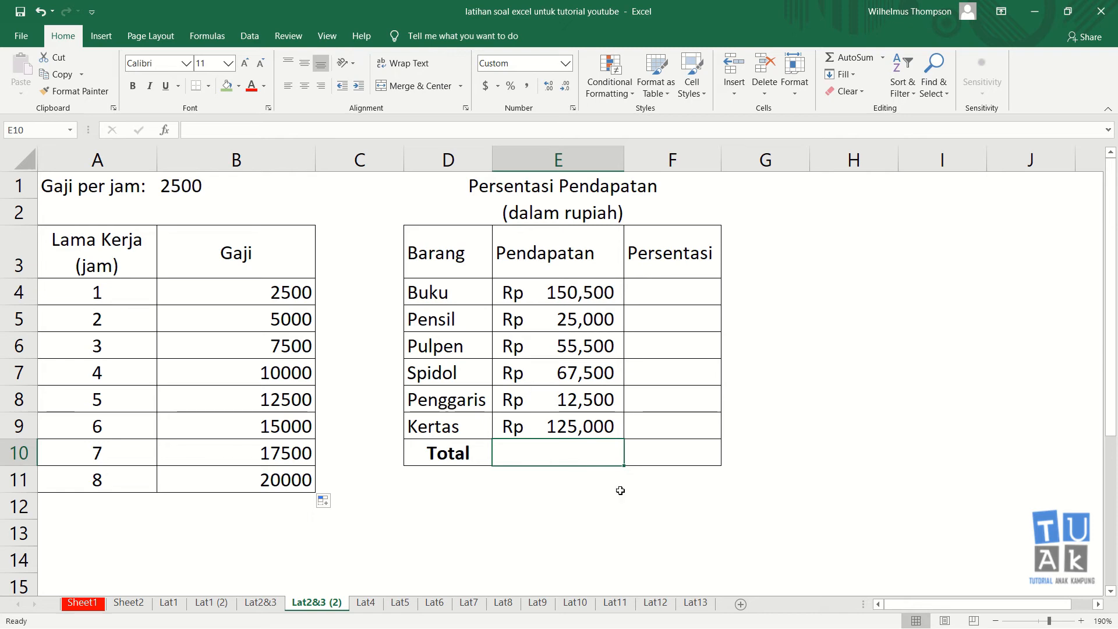
click(854, 60)
key(Return)
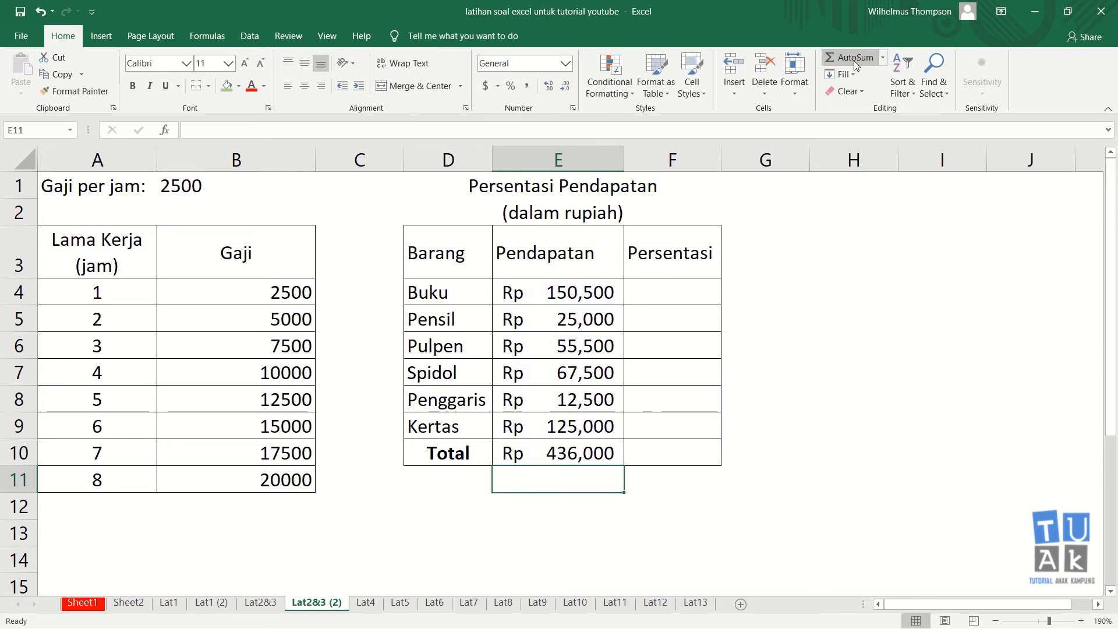
Clear the total in E10 and write the formula =SUM(E4:E9) there manually
click(579, 453)
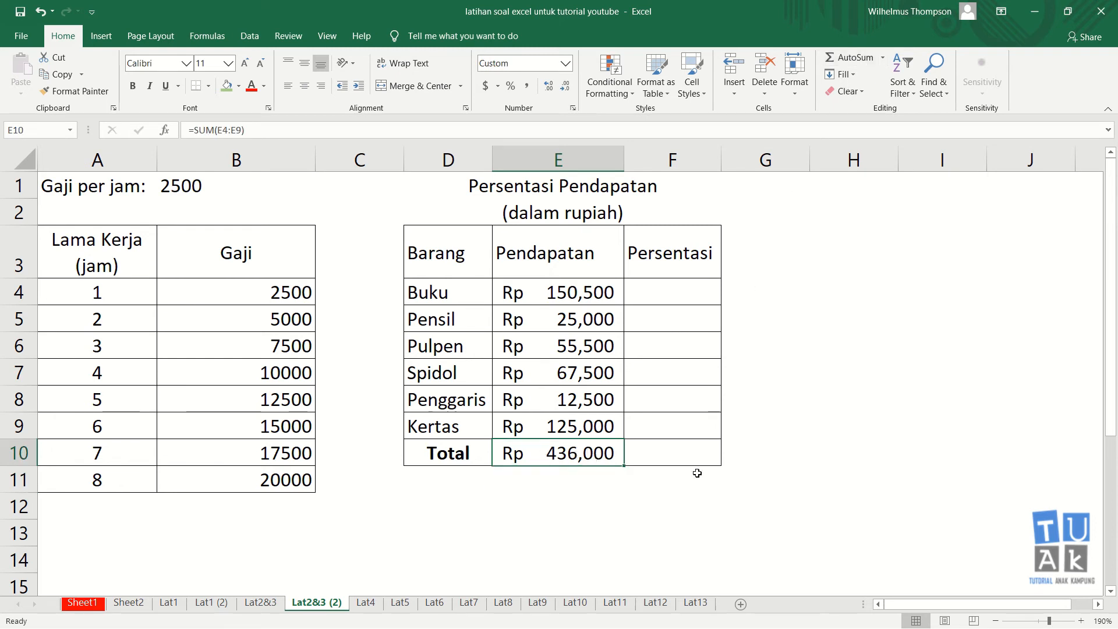
key(Delete)
mouse_move(979, 5)
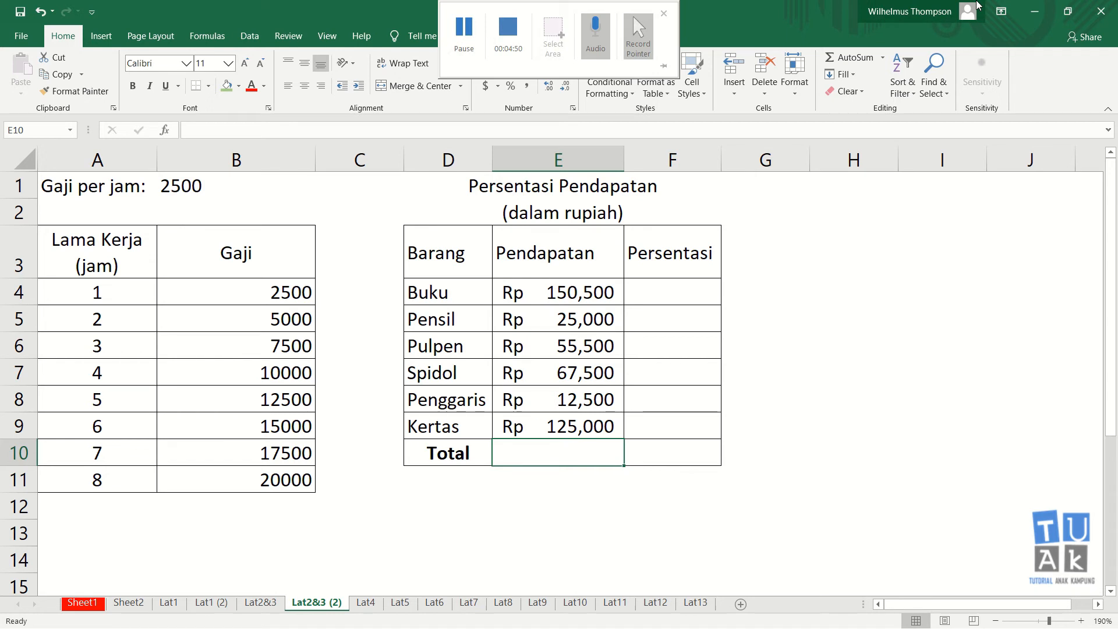
text(=)
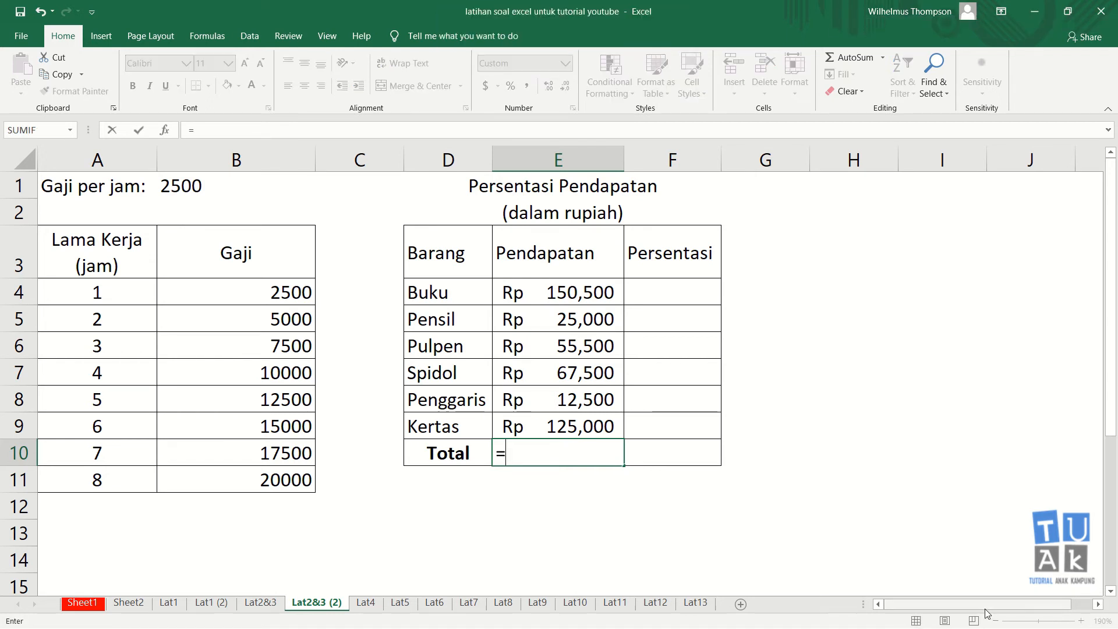
text(sum()
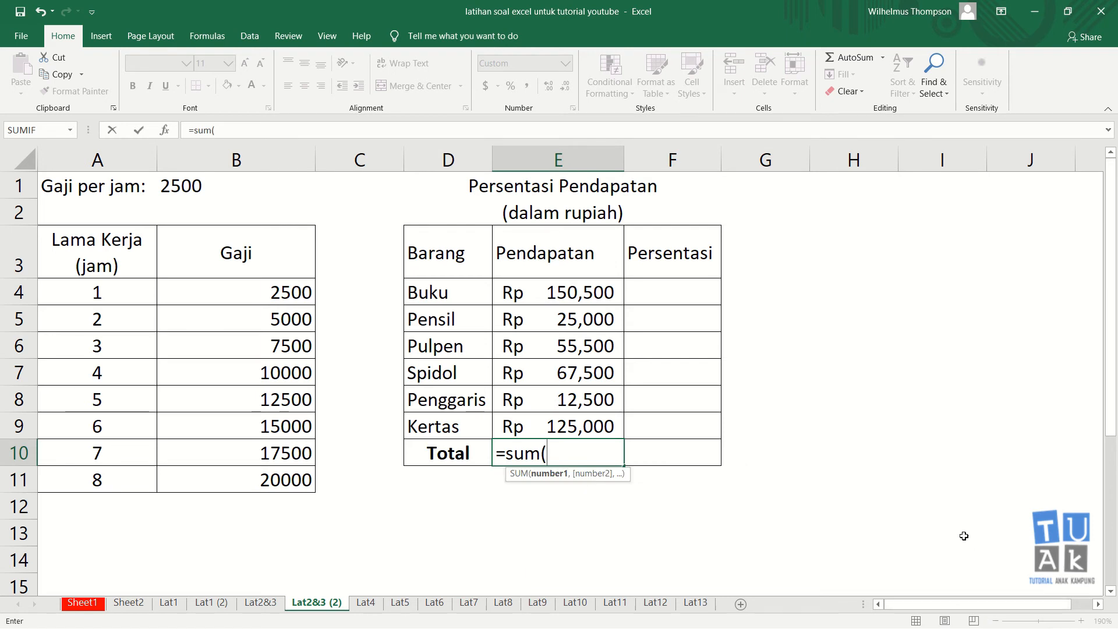
click(574, 296)
drag(574, 296, 569, 426)
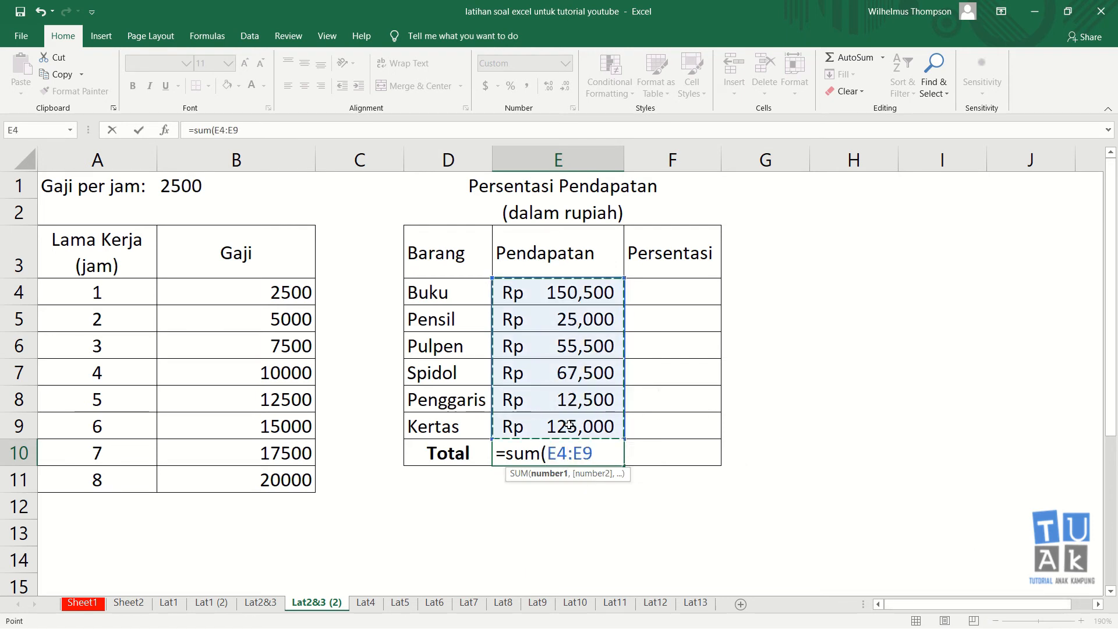
text())
key(Return)
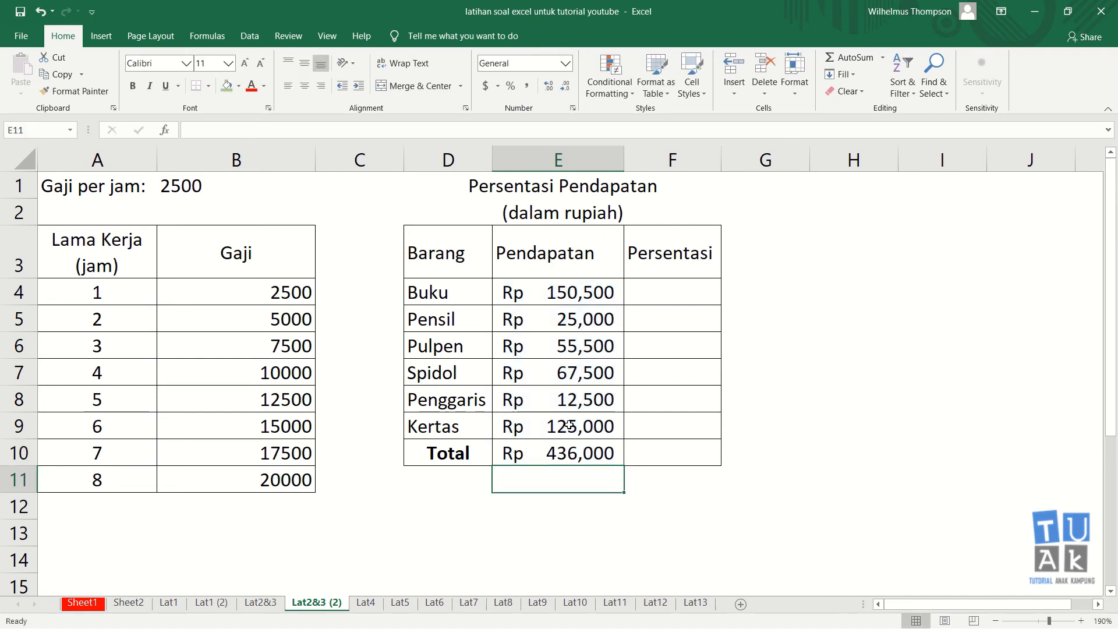
Replace the manually written total in E10 with an AutoSum of the Pendapatan values
click(579, 458)
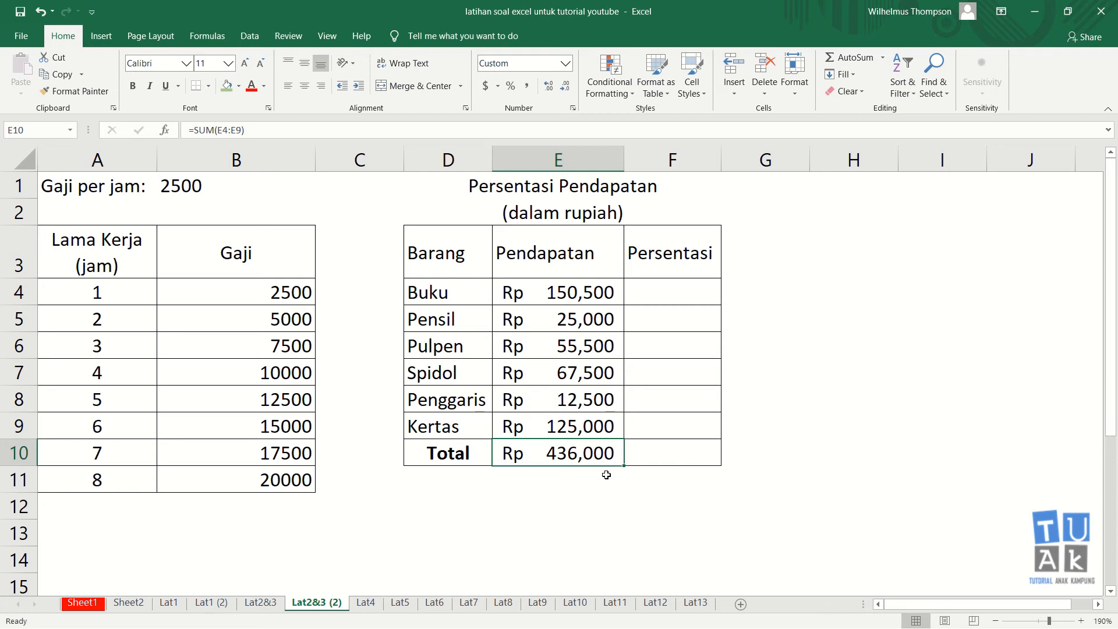
key(Delete)
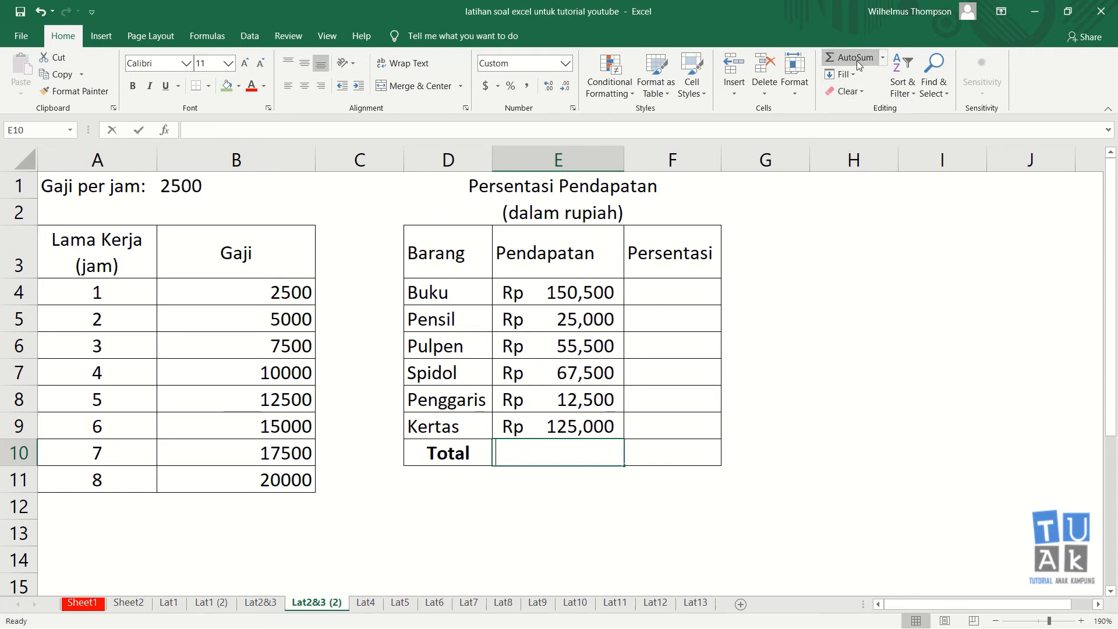
click(858, 58)
key(Return)
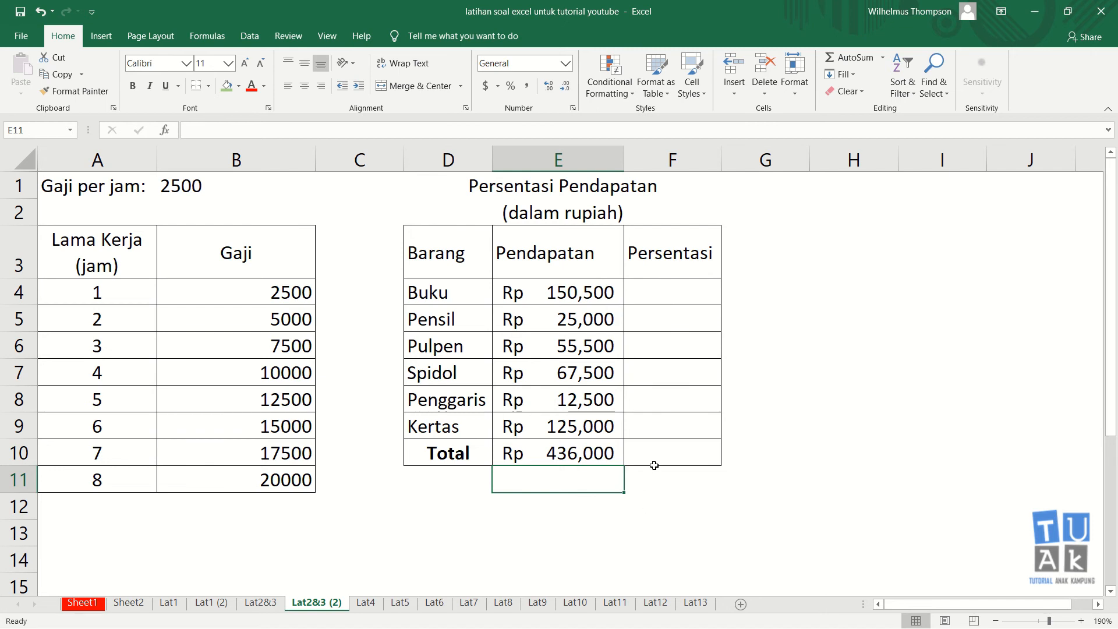
Enter the formula =E4/E10 in F4 to calculate Buku's share of the total Pendapatan
click(662, 293)
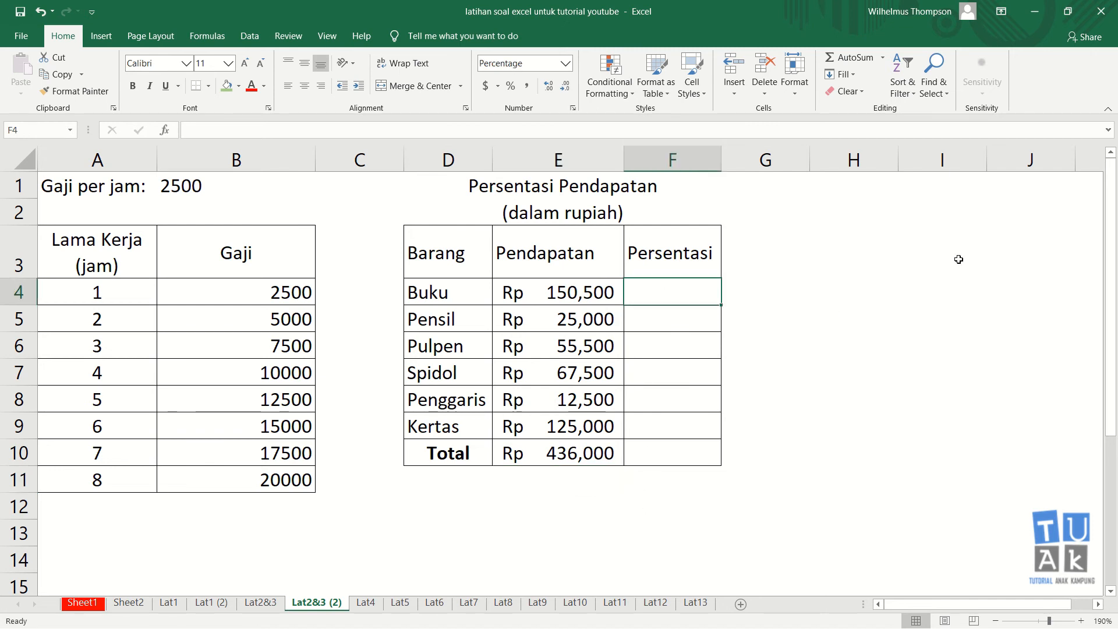
text(=)
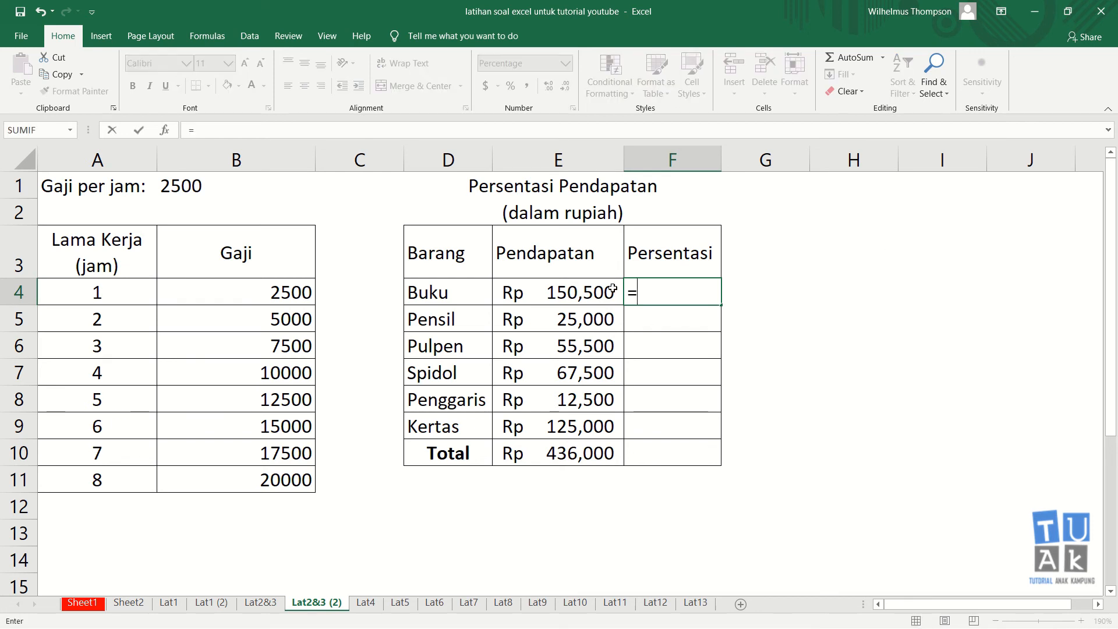
click(577, 292)
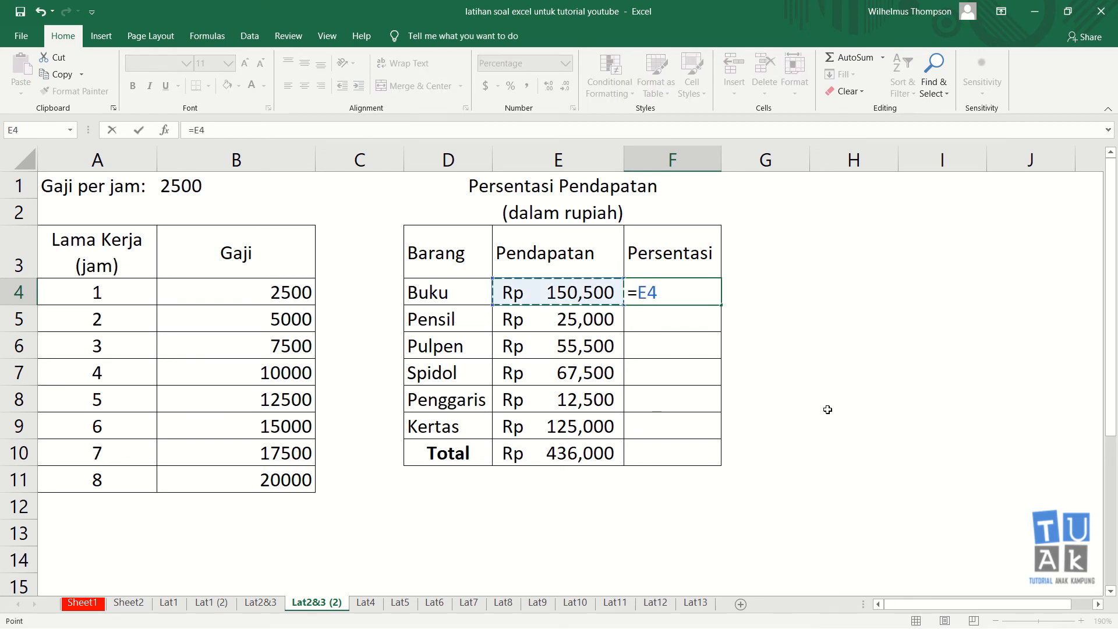
text(/)
click(589, 460)
key(Return)
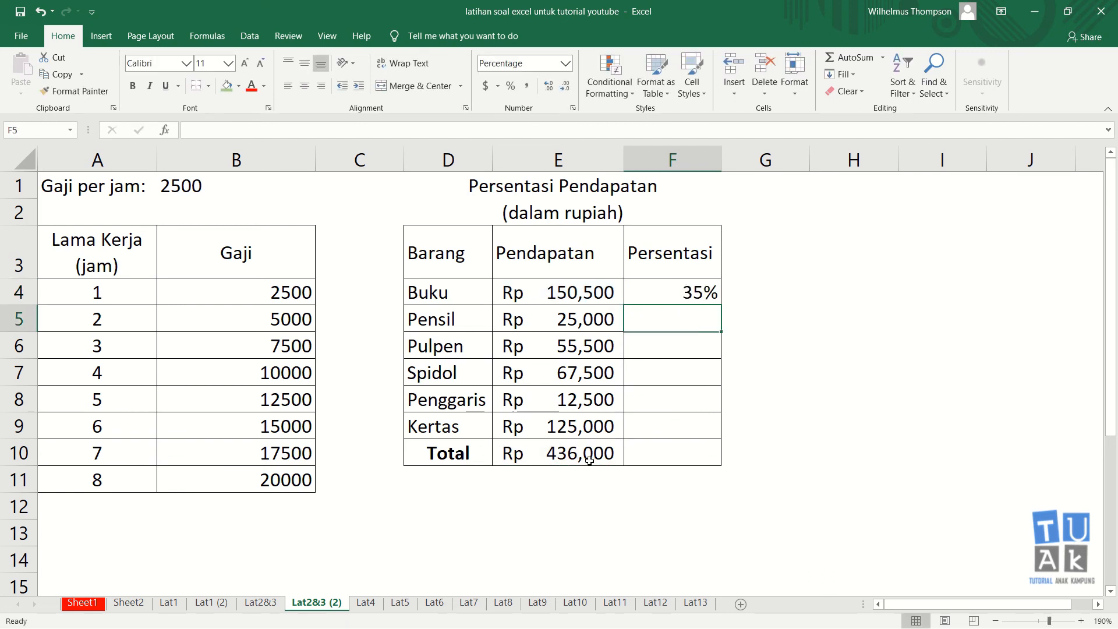
Try filling the relative-reference formula from F4 down through F9, and check the total cell E10
click(694, 293)
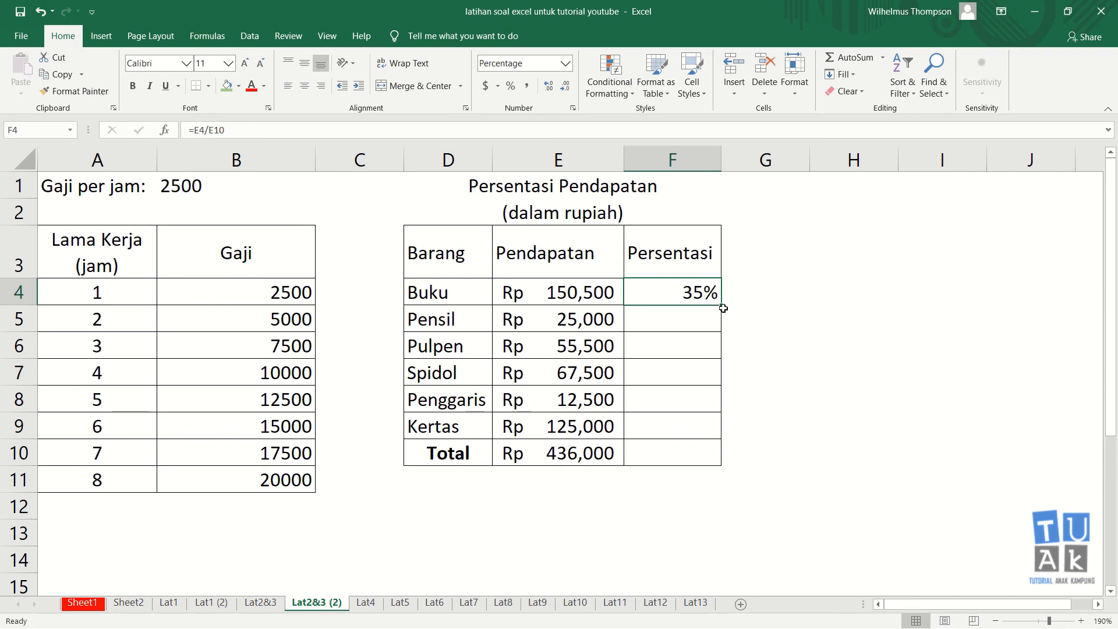
drag(724, 307, 724, 439)
click(580, 457)
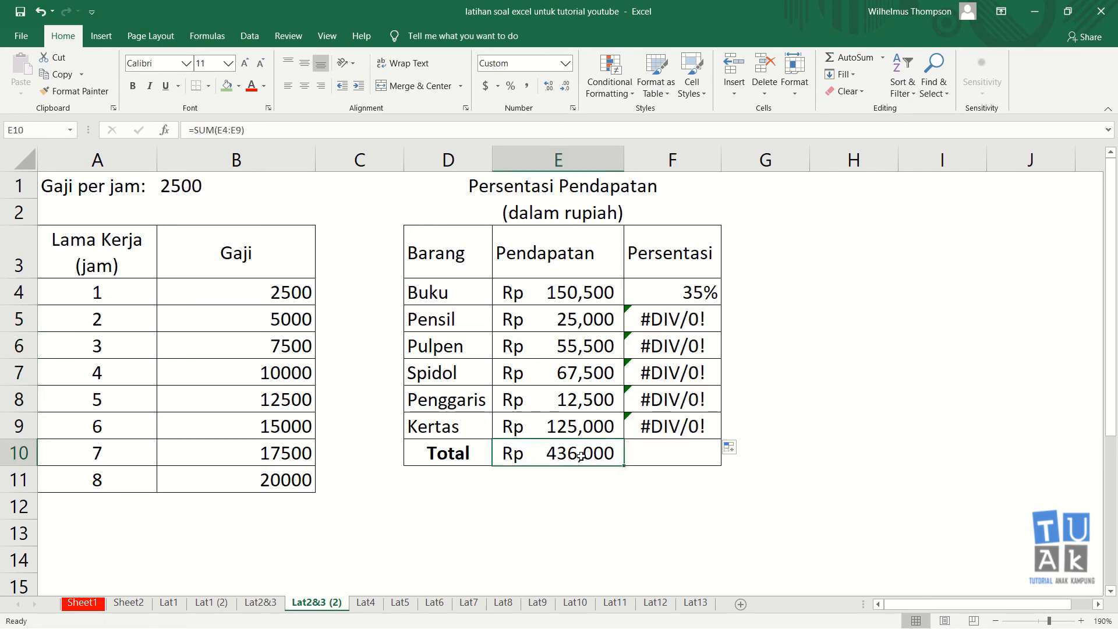
Clear the filled Persentasi formulas from F5:F9, leaving only the one in F4
drag(685, 315, 687, 428)
key(Delete)
click(675, 495)
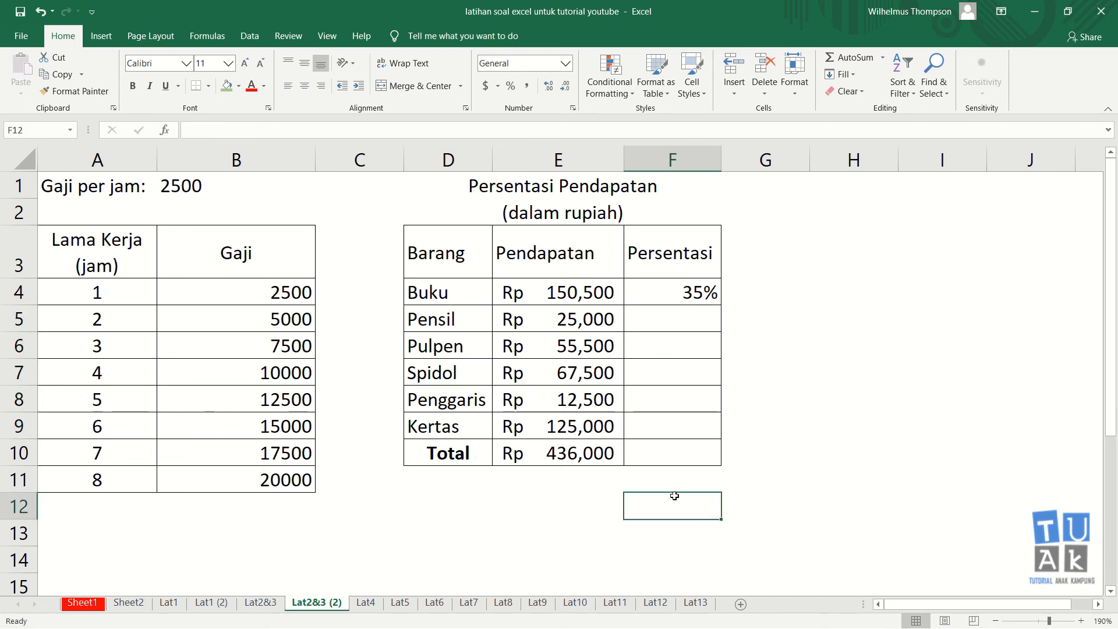
click(574, 451)
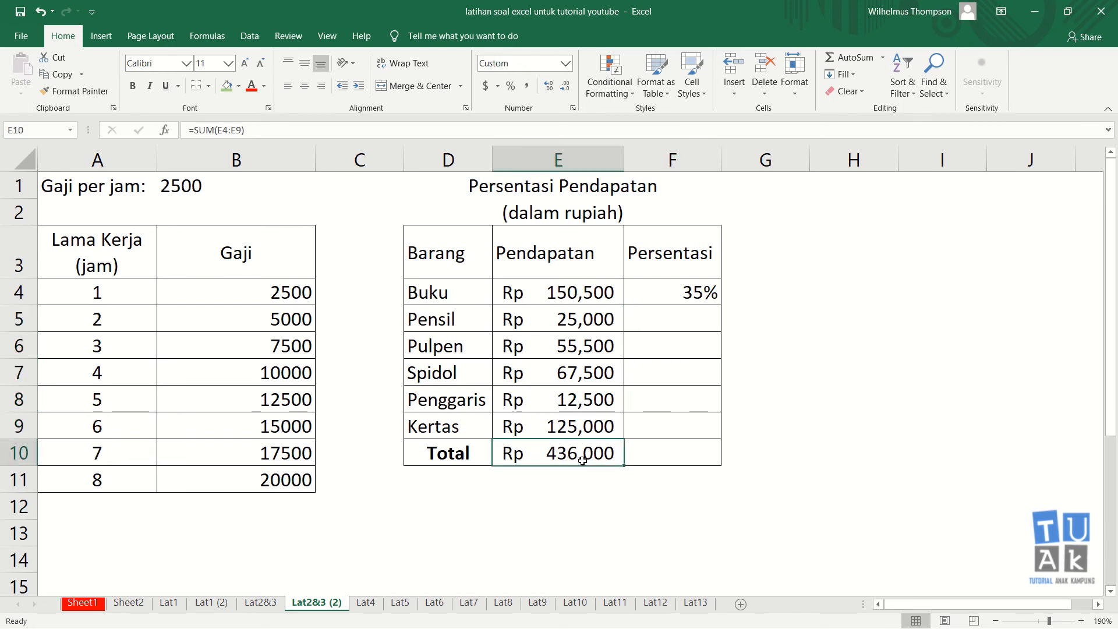
Replace the formula in F4 with =E4/$E$10, using an absolute reference to the total Pendapatan
click(696, 304)
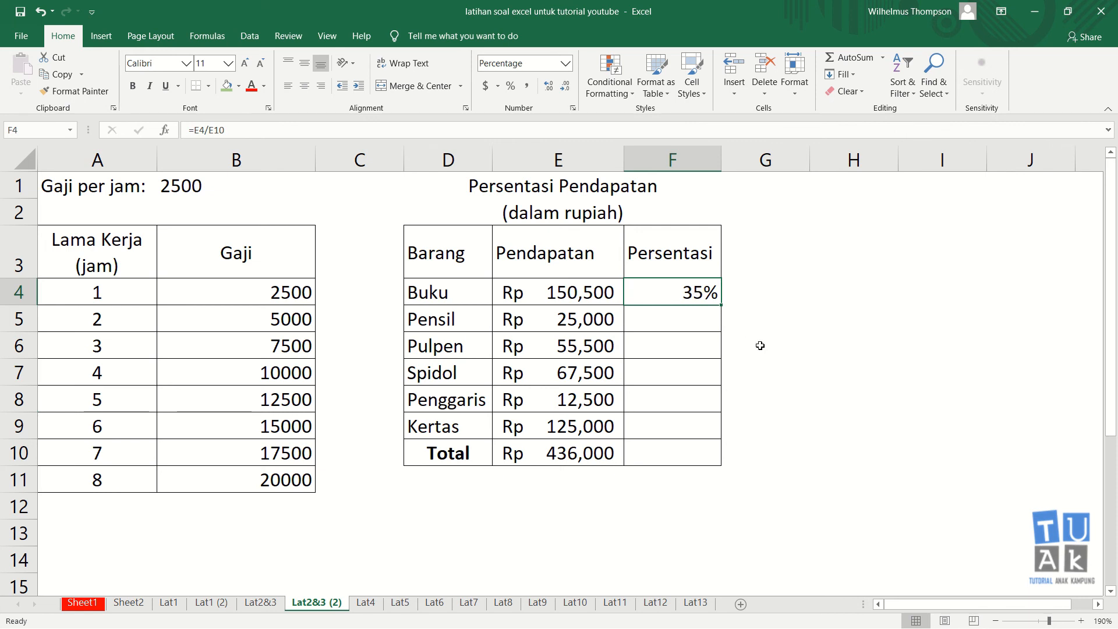
key(Delete)
text(=)
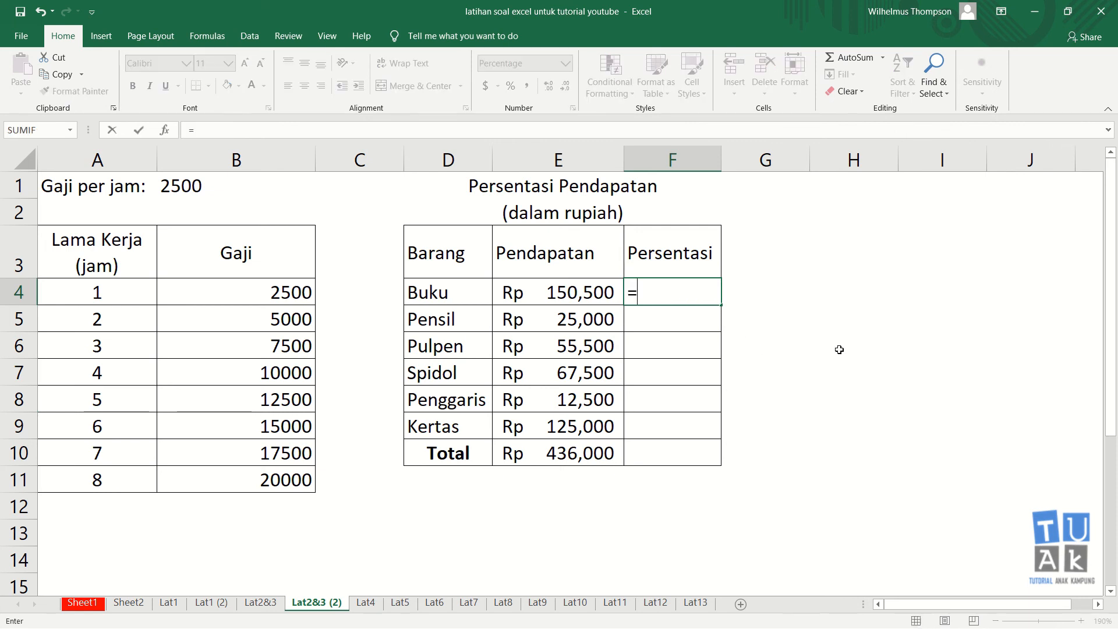
click(593, 291)
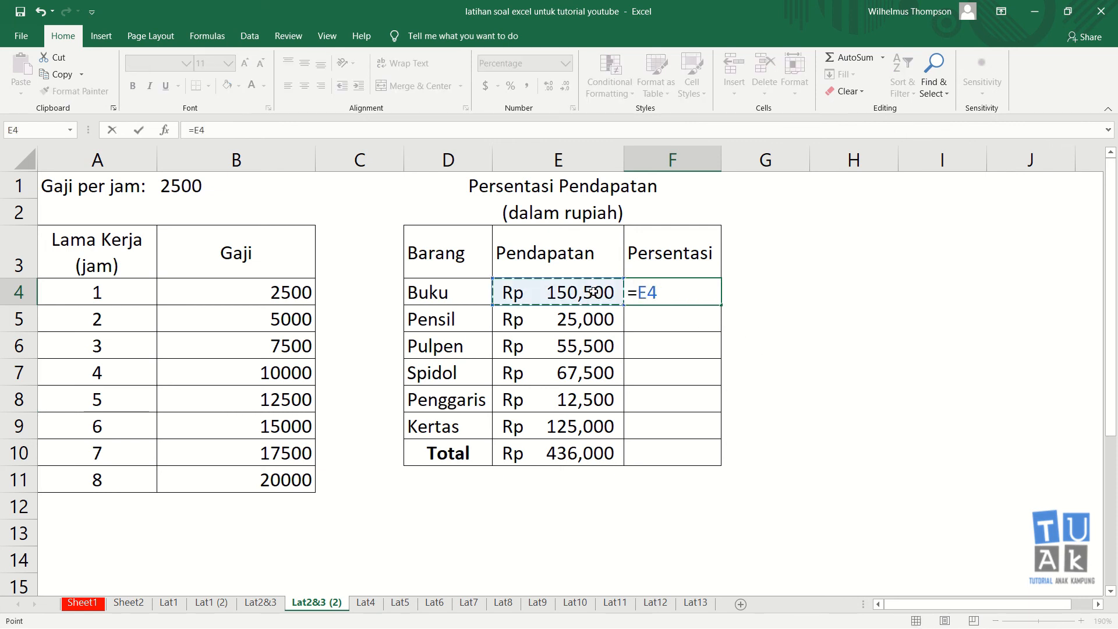
text(/)
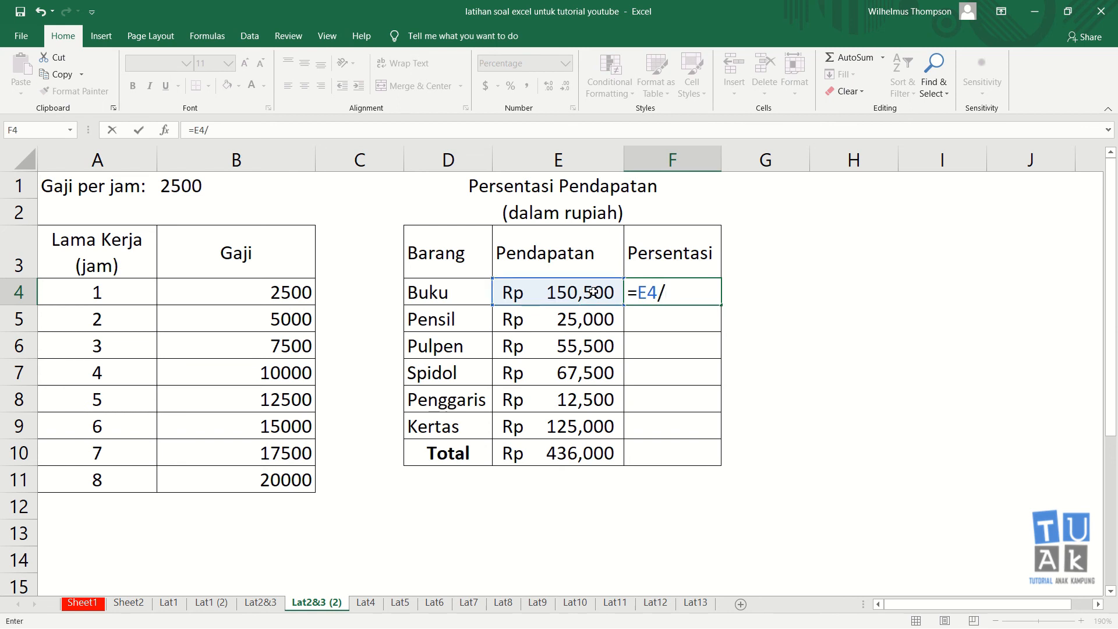
click(564, 457)
key(F4)
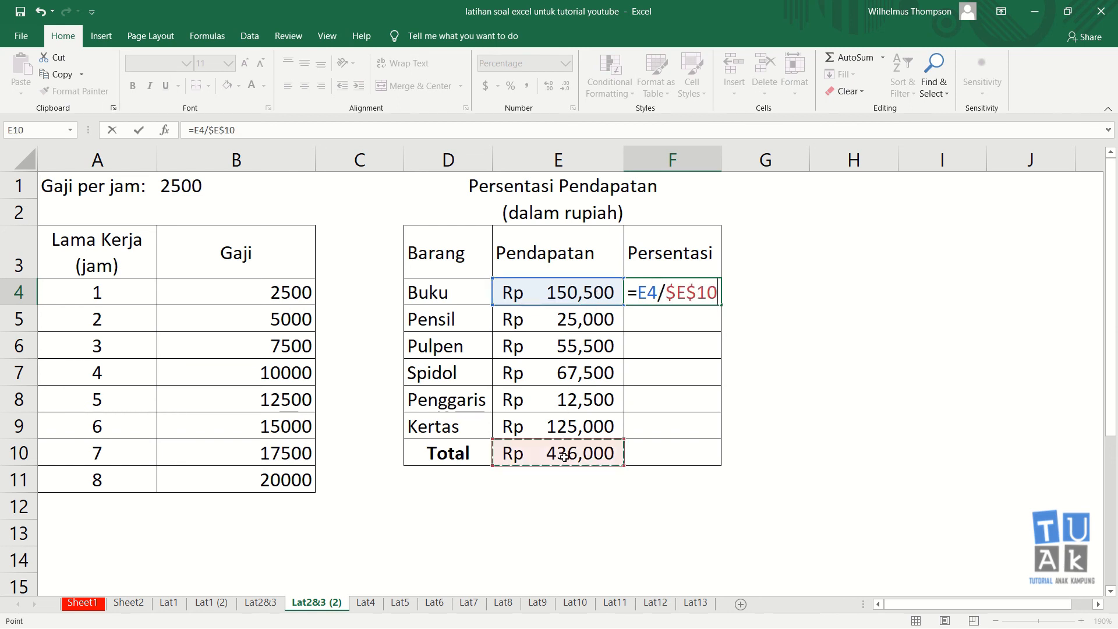
key(Return)
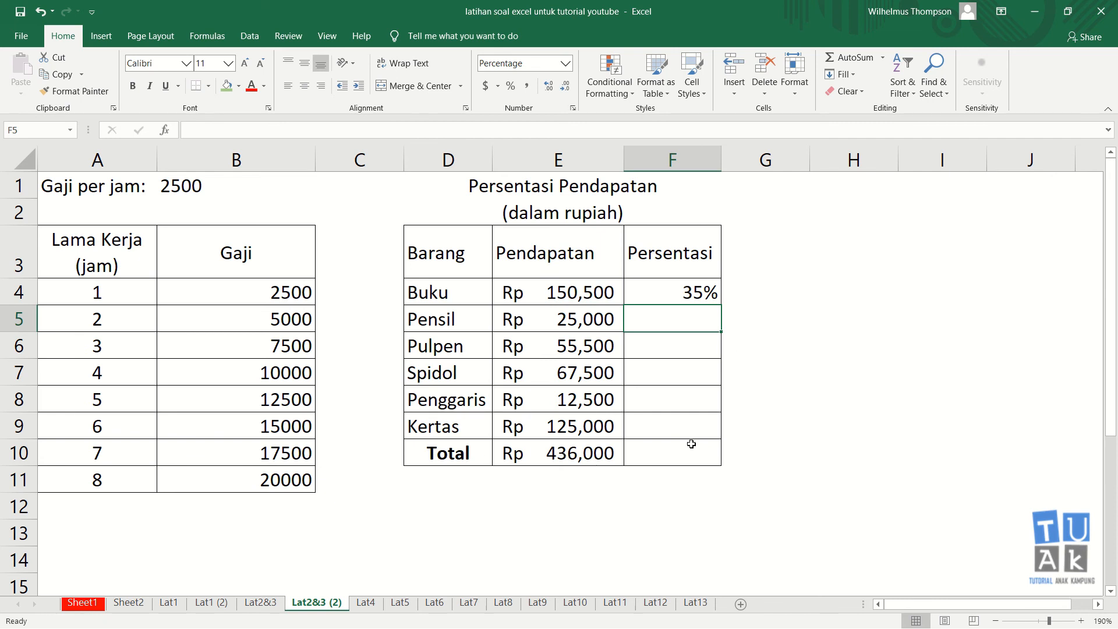
Fill the F4 formula down through F9 and total the Persentasi values F4:F9 in F10 with AutoSum
click(695, 296)
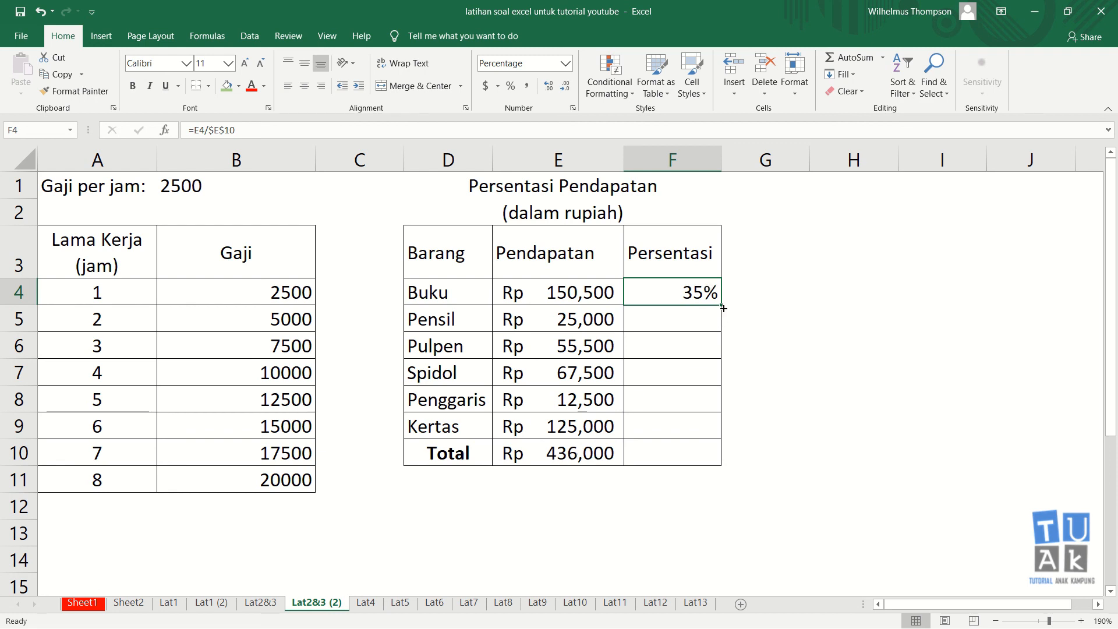
drag(722, 308, 714, 435)
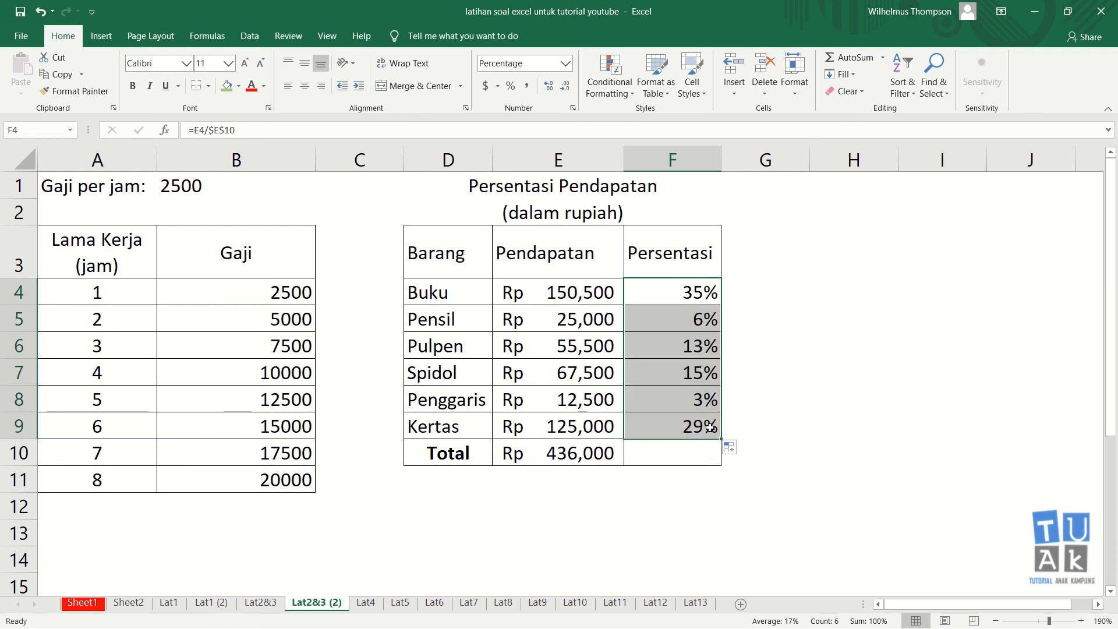
click(684, 454)
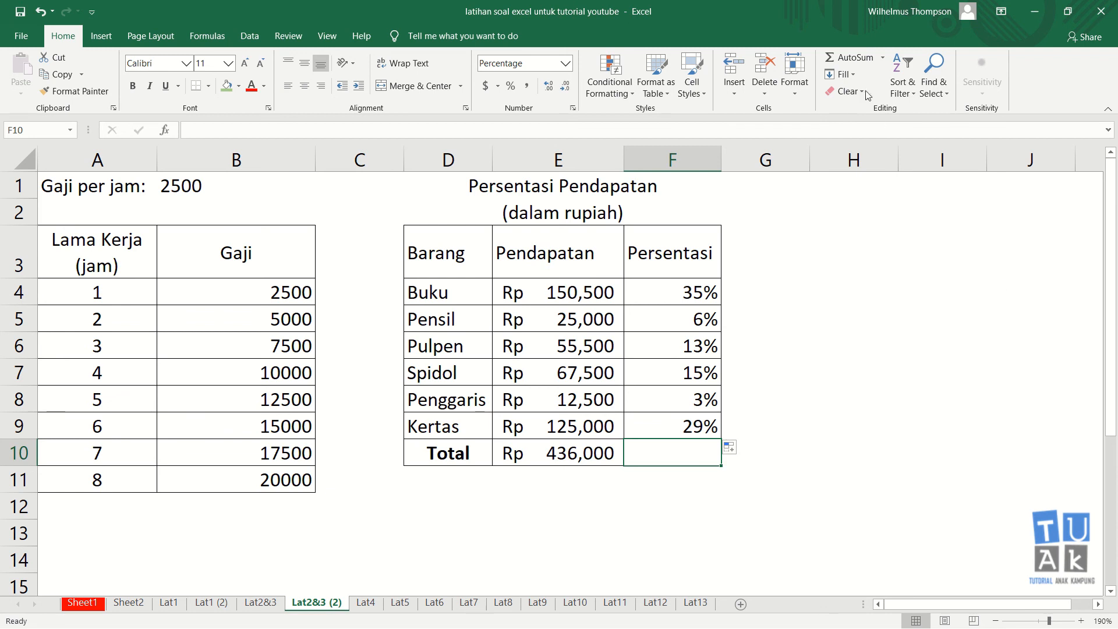
click(846, 58)
key(Return)
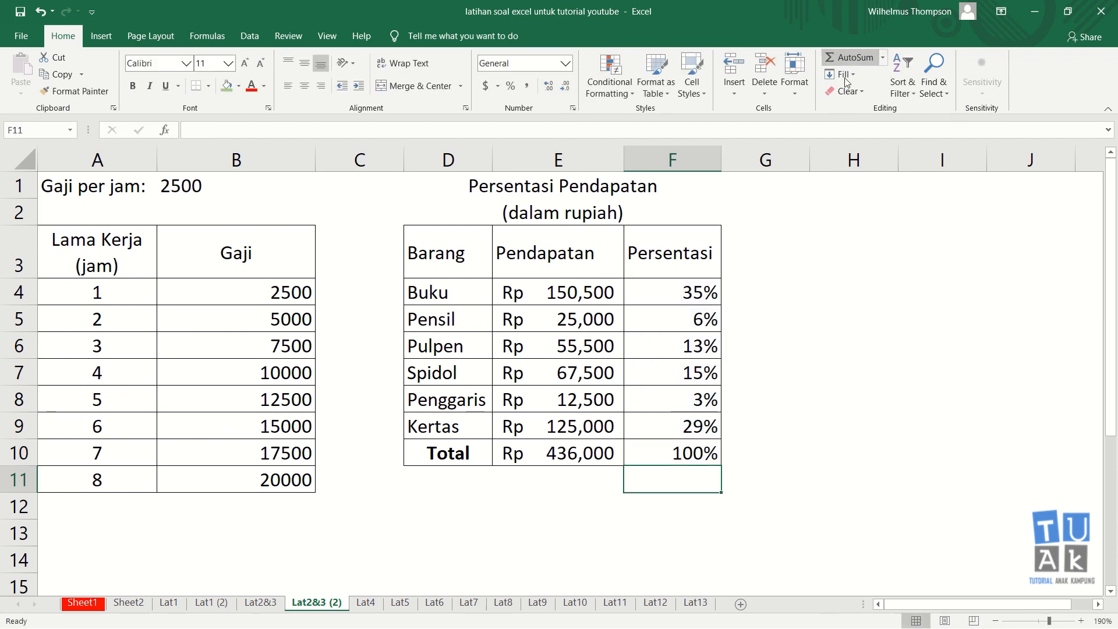
click(692, 456)
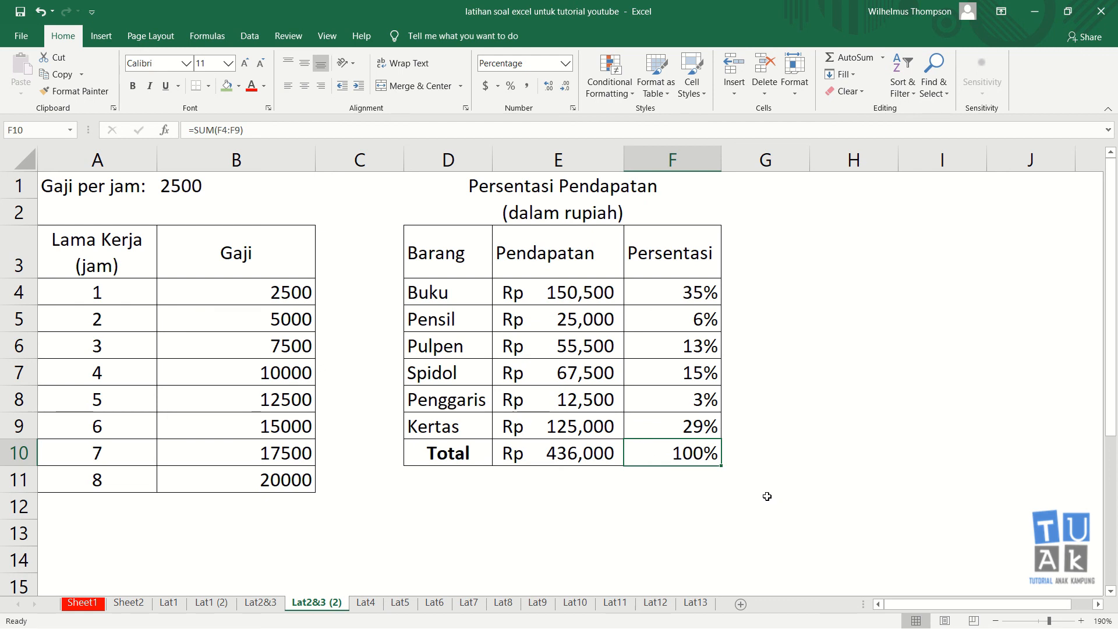
click(445, 495)
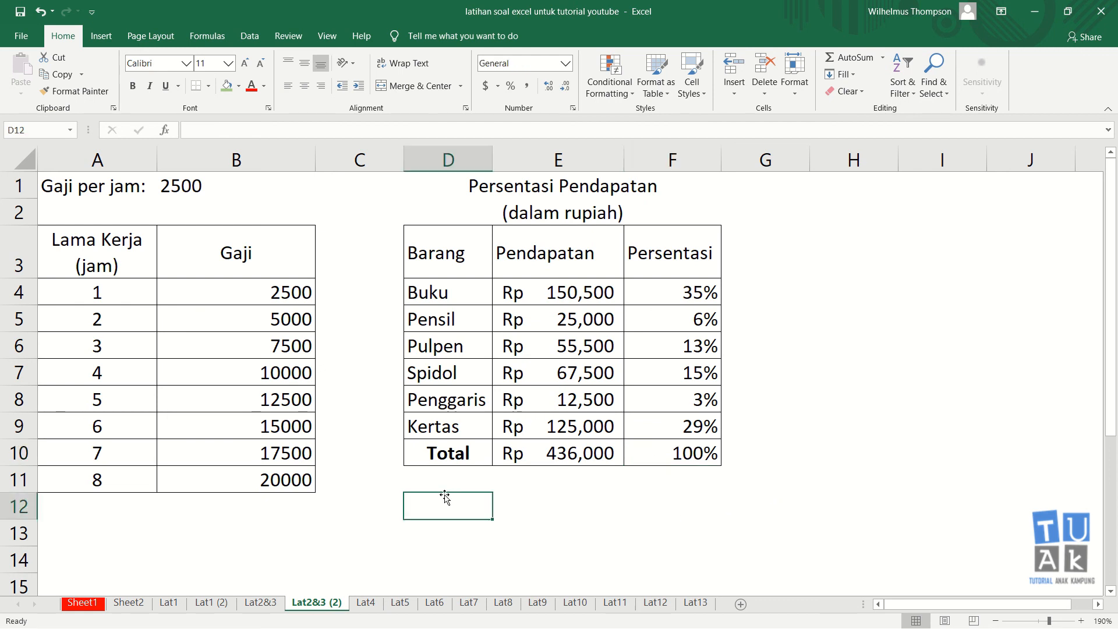